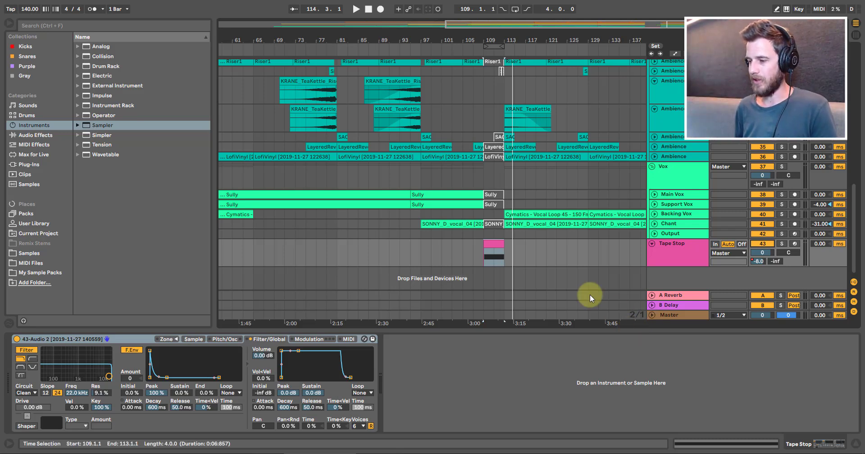
Audition the Tape Stop clip from bar 109 into the following section, extending the loop brace to 8 bars.
left_click(497, 245)
left_click(495, 245)
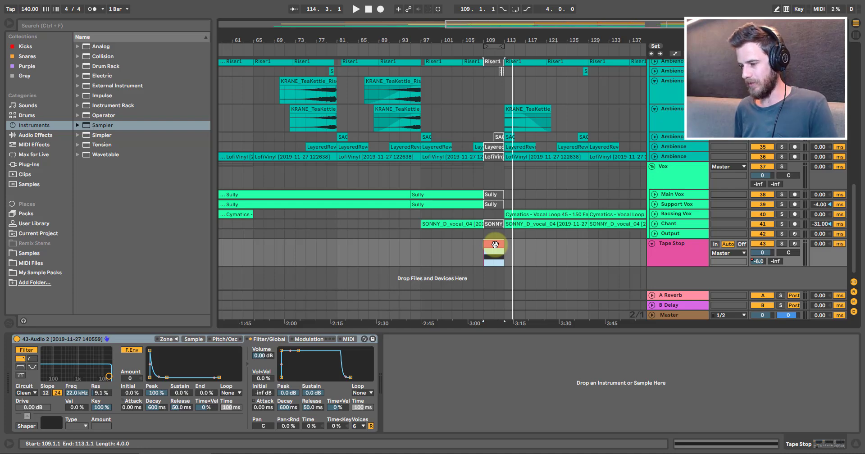
key("space")
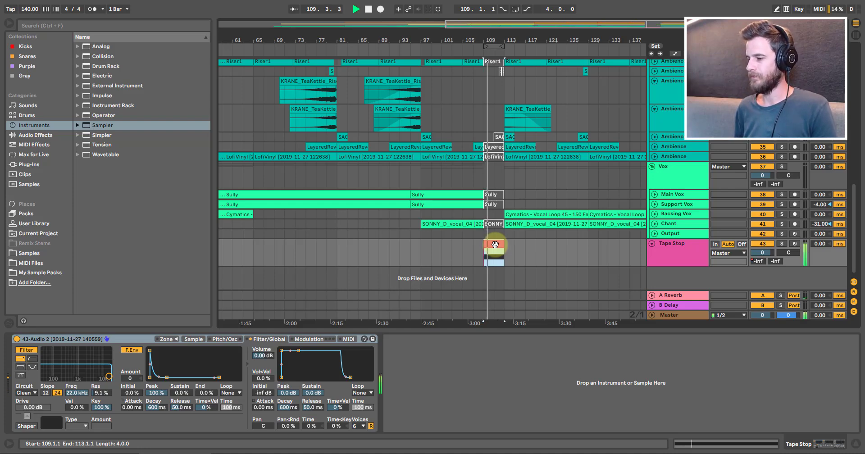
left_click_drag(501, 42, 523, 42)
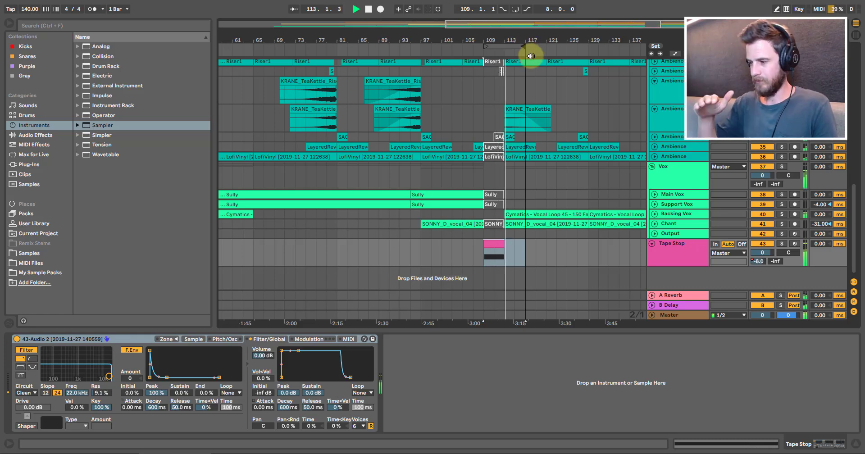
key("space")
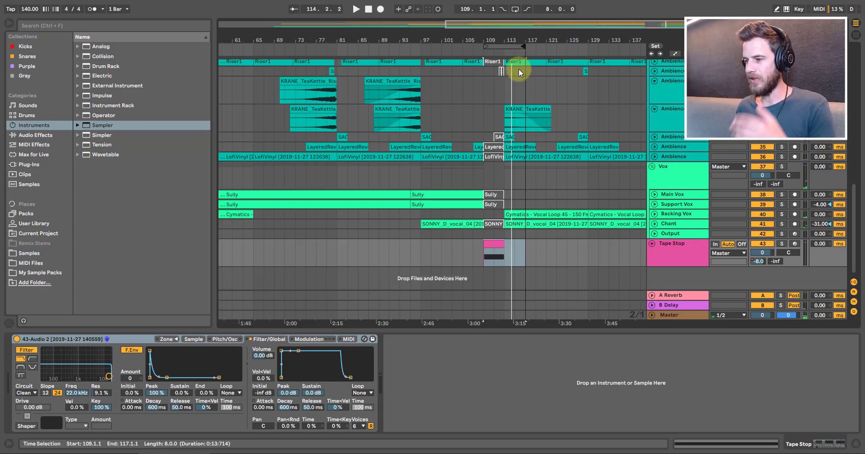
left_click(516, 88)
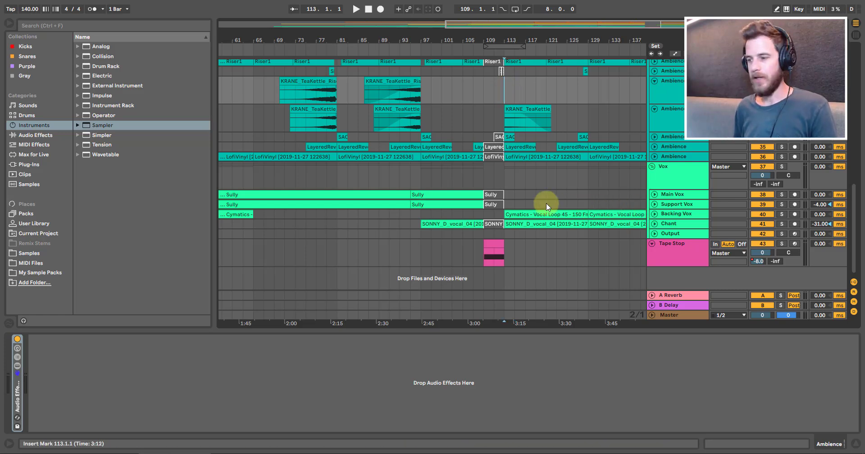
scroll(505, 209, "up", 5)
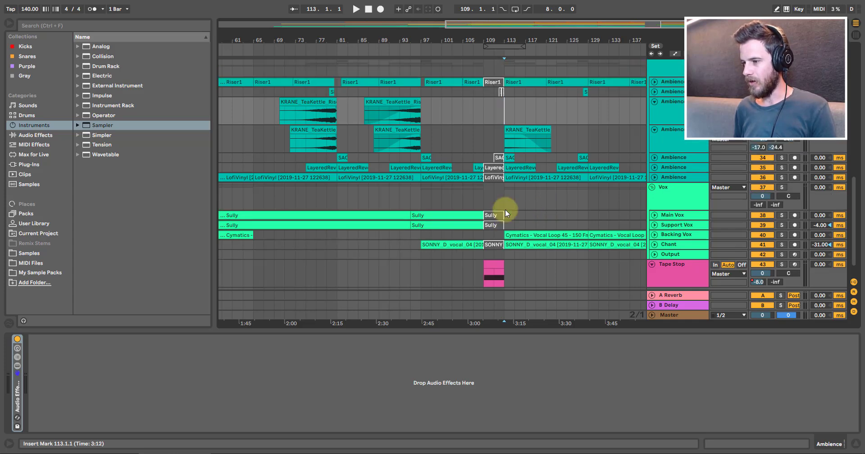
scroll(504, 210, "up", 2)
scroll(504, 210, "down", 7)
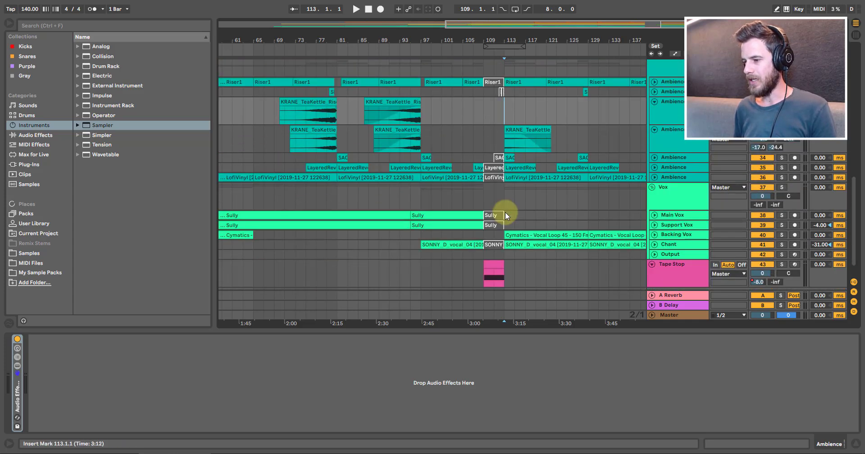
left_click(494, 247)
left_click(497, 244)
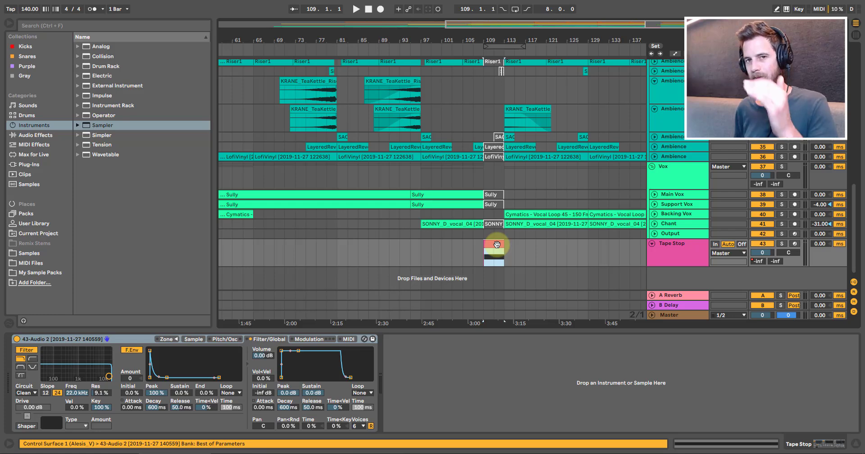
Audition the green Lead and High tracks soloed together from bar 112, then turn both solos off.
scroll(498, 247, "up", 7)
scroll(496, 247, "up", 5)
left_click(506, 157)
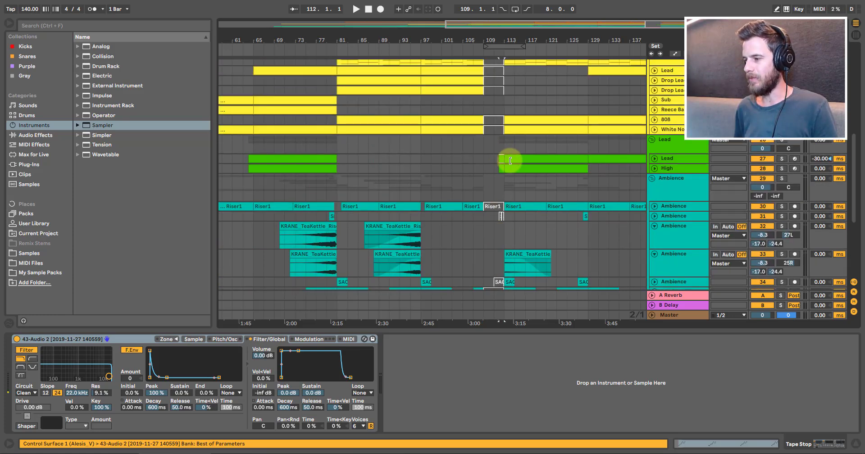
left_click(783, 169, "ctrl")
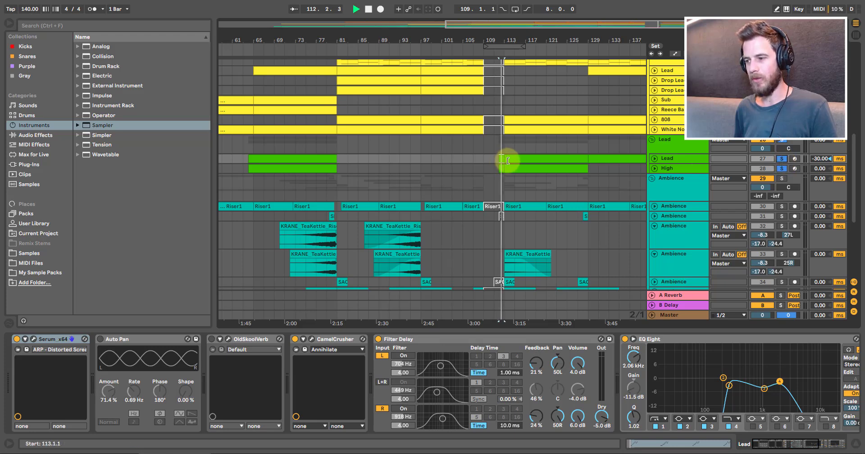
key("space")
left_click(782, 159)
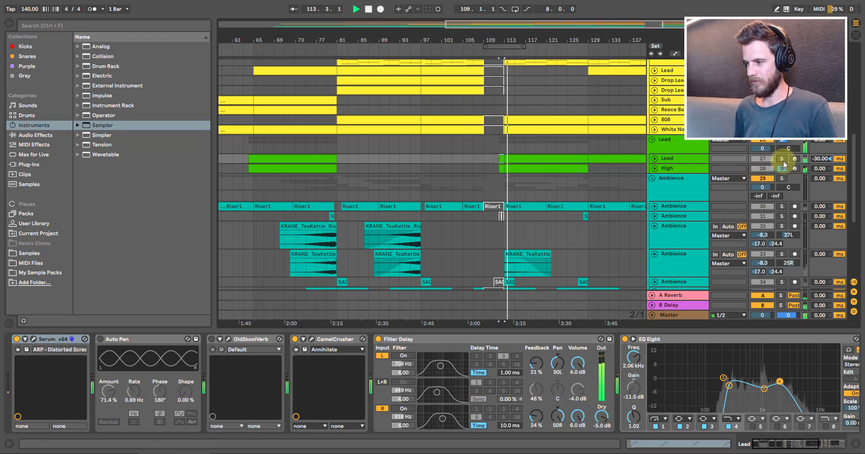
left_click(782, 168)
key("space")
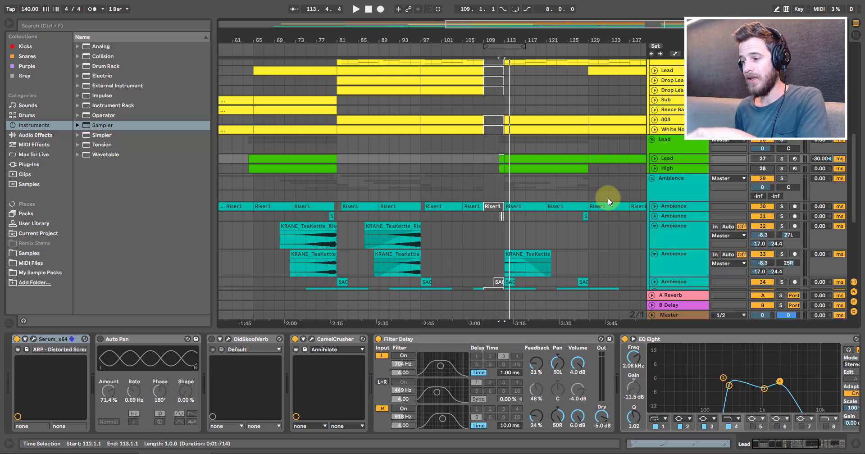
scroll(611, 190, "down", 2)
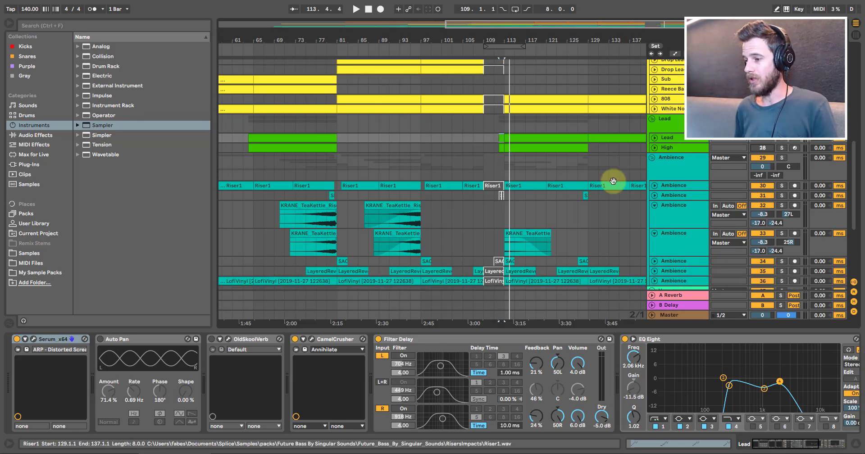
scroll(611, 183, "down", 6)
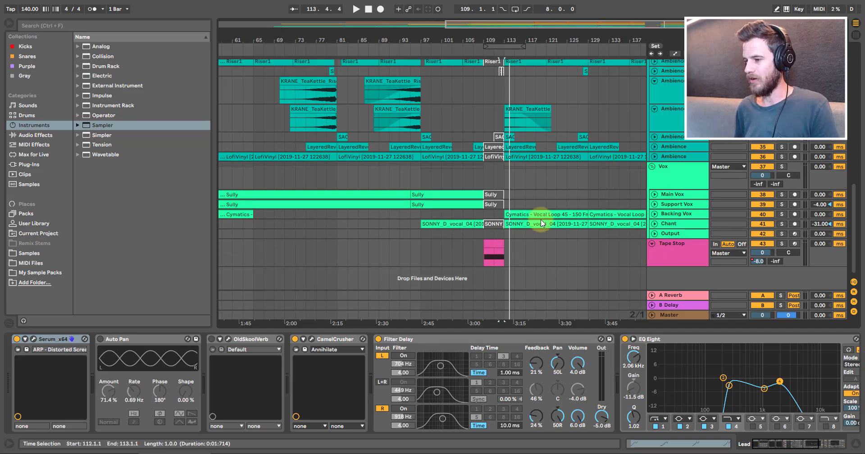
scroll(542, 222, "up", 9)
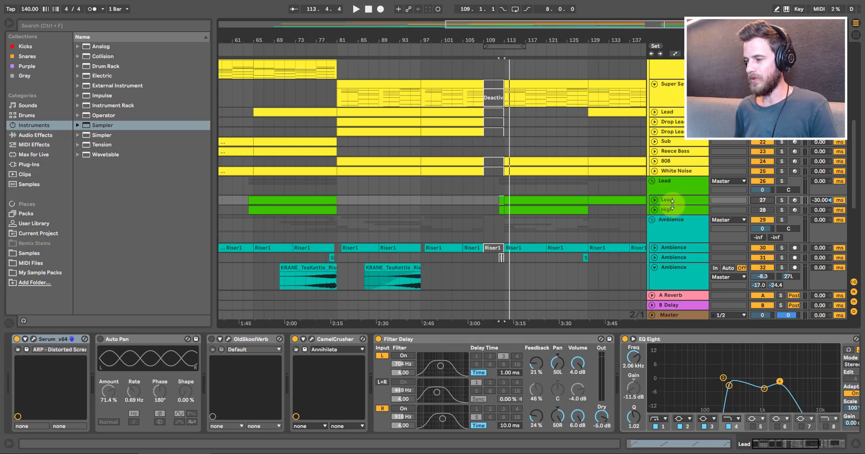
scroll(617, 198, "down", 7)
scroll(618, 198, "down", 2)
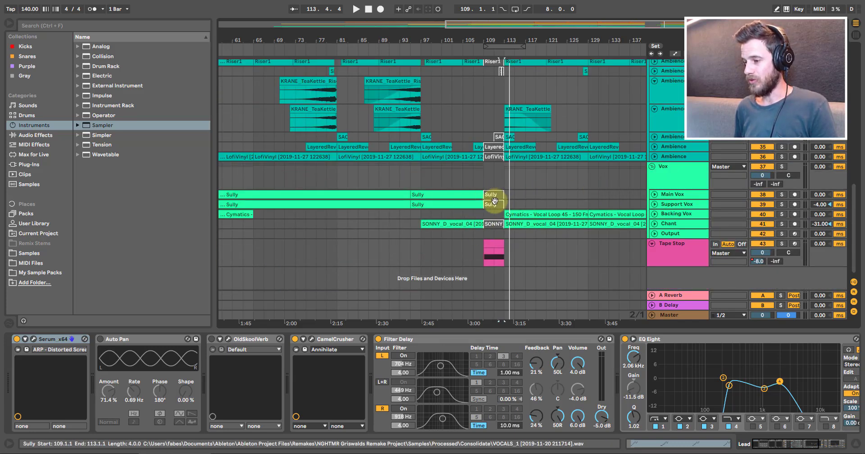
Set the loop to the four-bar Tape Stop clip at bar 109 and reactivate all clips within that range.
left_click(493, 244)
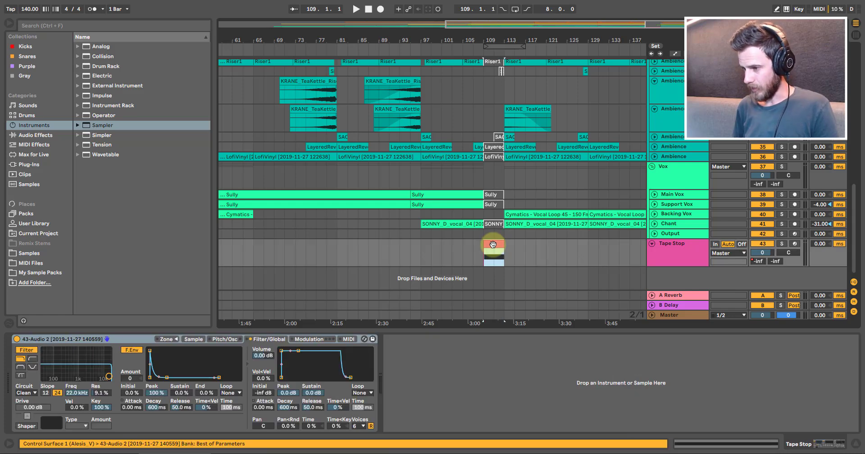
key("ctrl+l")
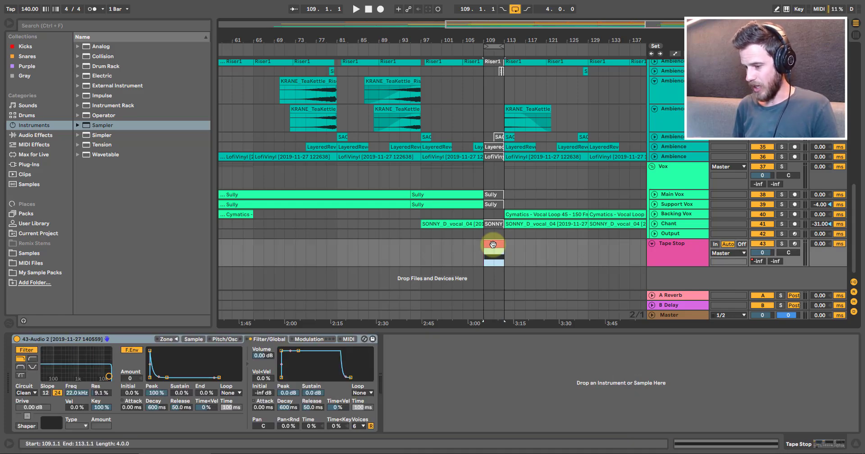
key("ctrl+shift+l")
key("0")
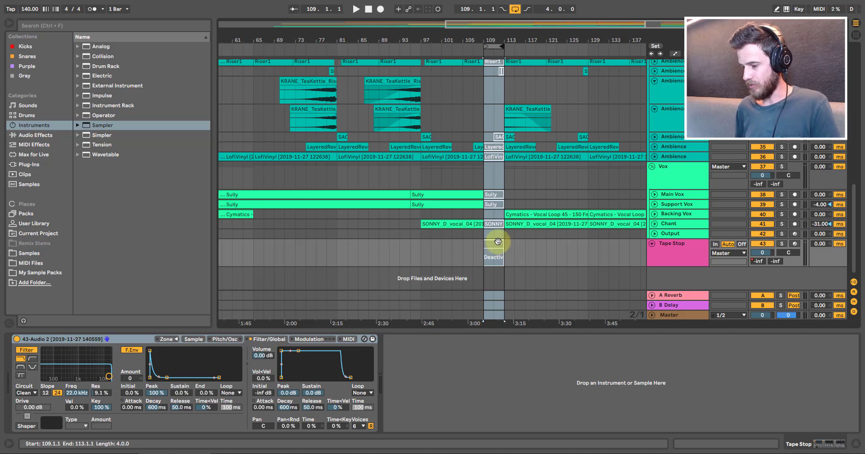
key("0")
Mute the Tape Stop track and fold it.
left_click(497, 244)
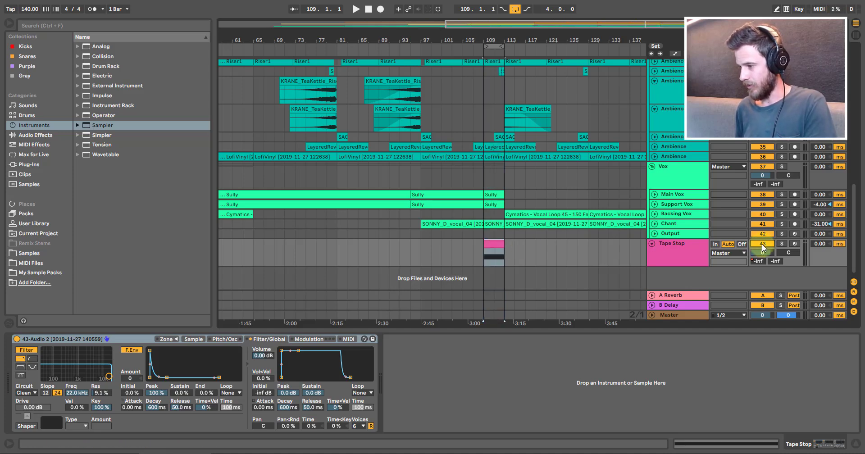
left_click(498, 195)
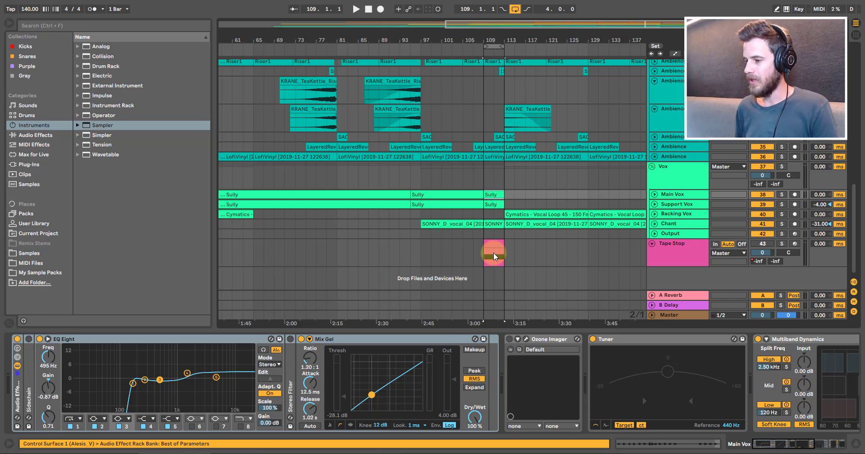
left_click(651, 244)
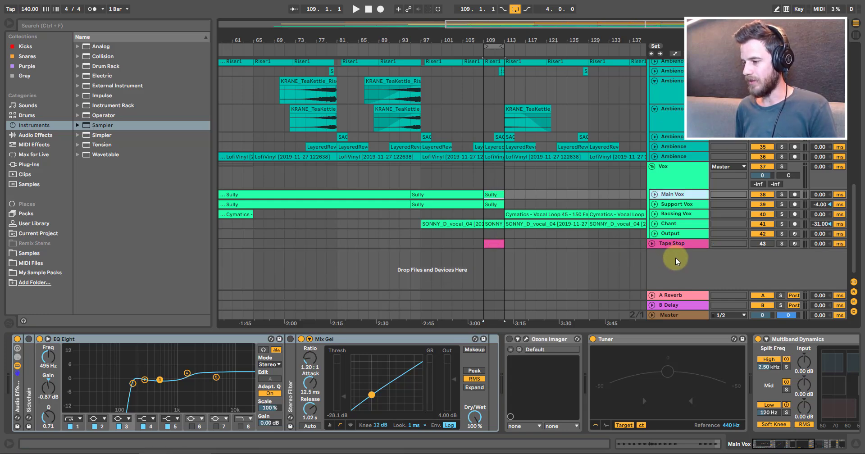
Insert a new audio track below Tape Stop and set its input to Resampling.
right_click(676, 256)
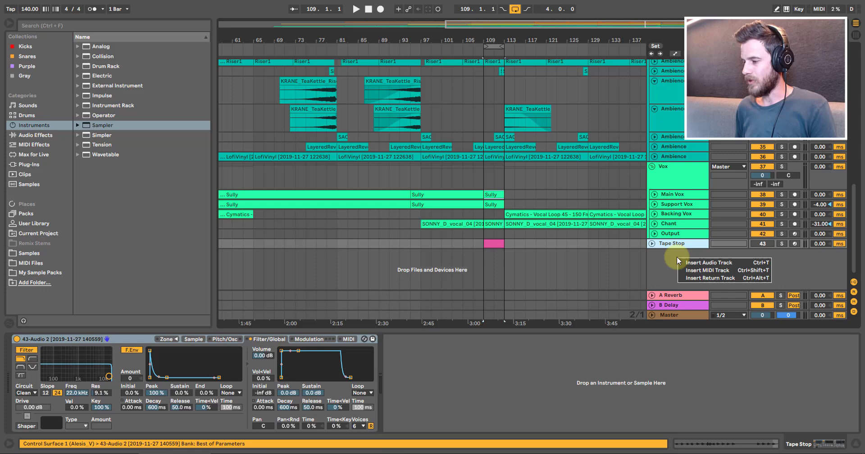
left_click(708, 263)
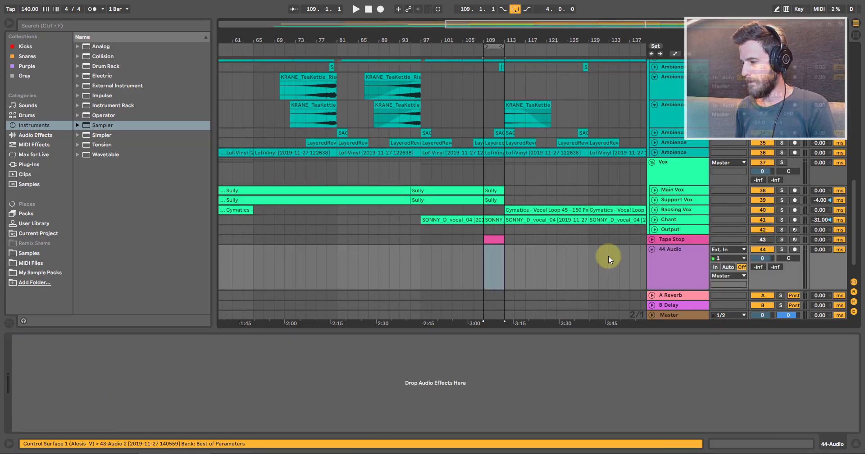
left_click(734, 250)
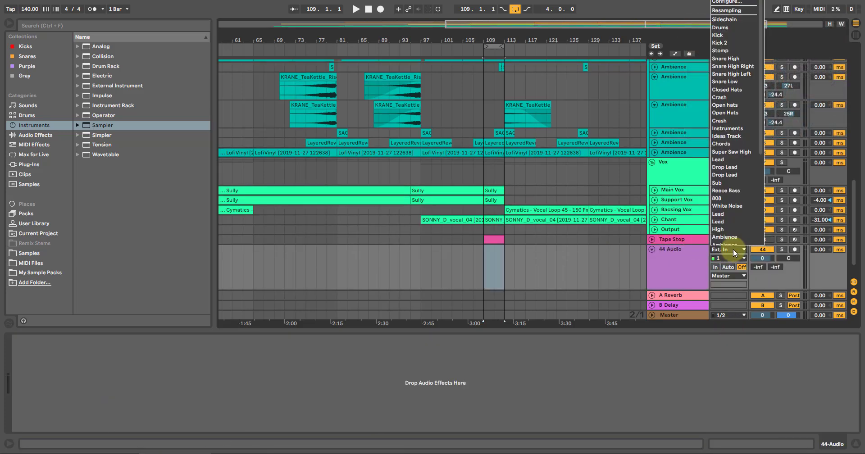
left_click(734, 9)
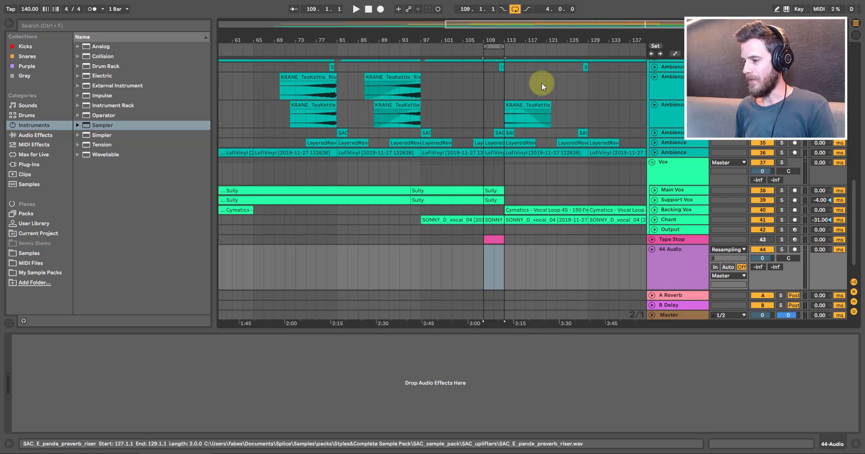
Extend the loop to 8 bars and place the insert marker at 109.1.1 on the new audio track.
left_click_drag(501, 46, 524, 42)
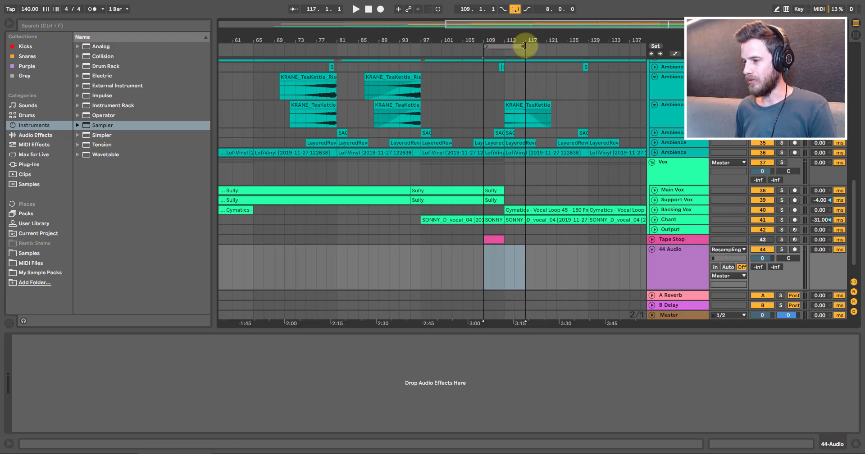
left_click(484, 276)
left_click(485, 272)
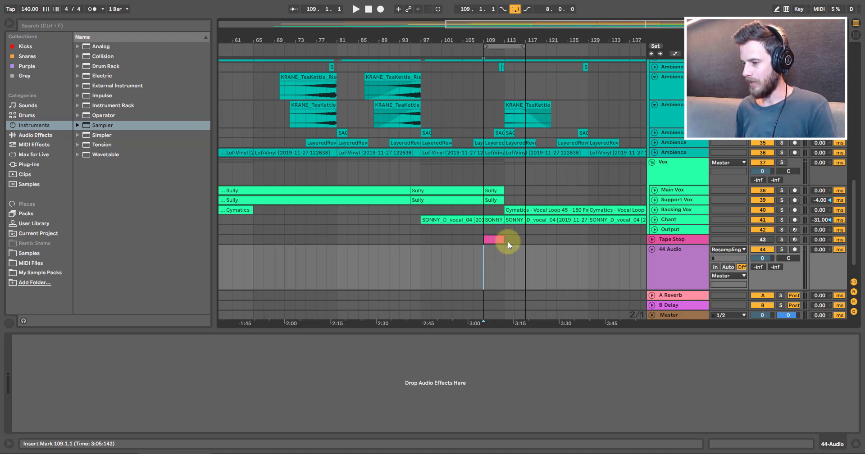
Arm the new audio track and record the resampled mix from bar 109 until just past bar 113.
left_click(794, 249)
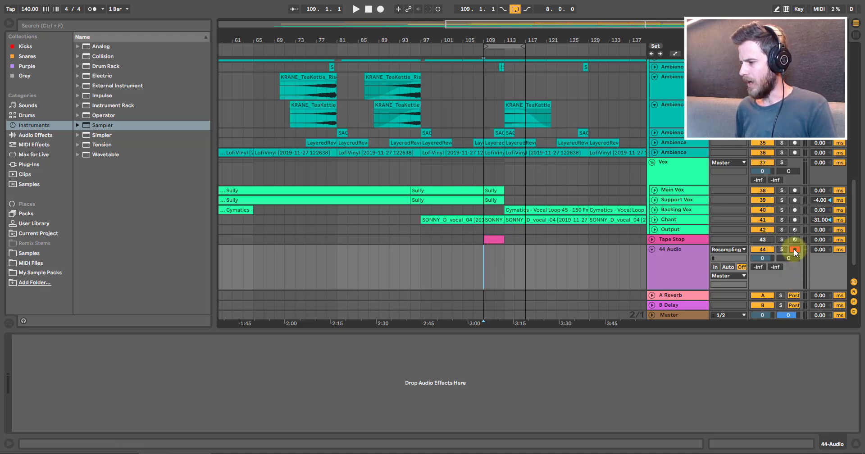
left_click(380, 9)
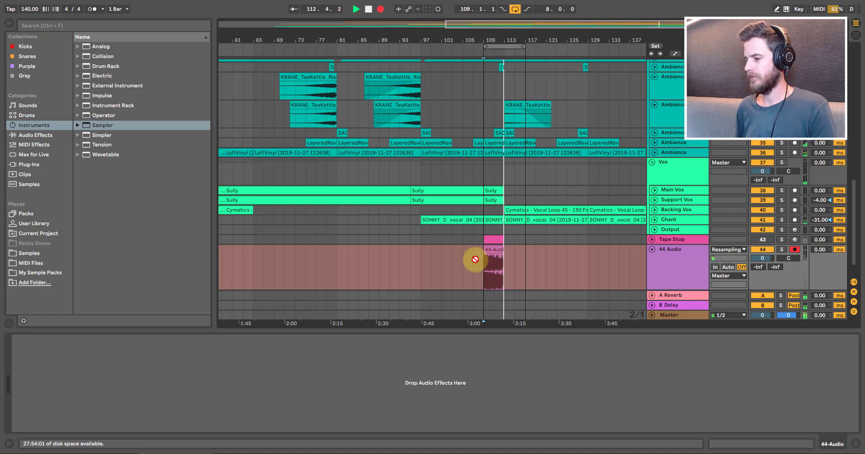
key("space")
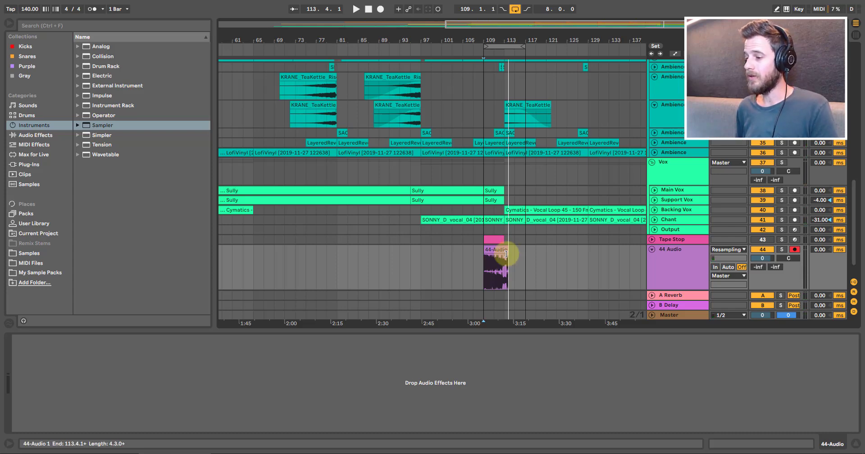
Trim the end of the recorded clip to bar 113 and consolidate it.
left_click_drag(495, 37, 499, 48)
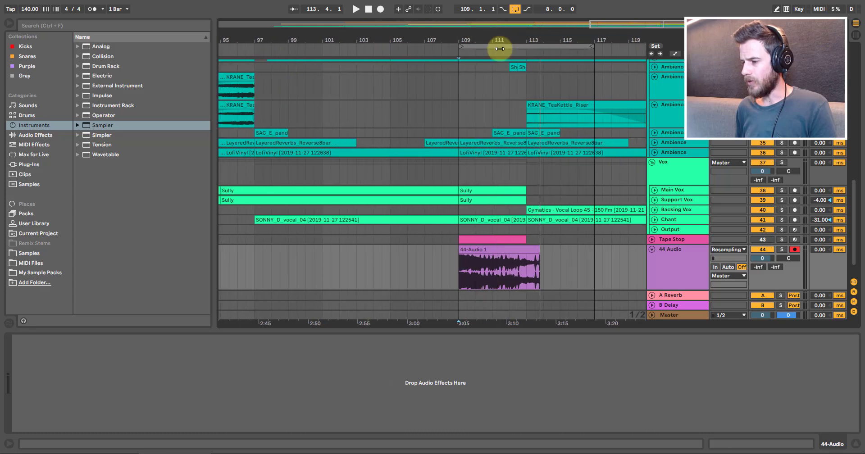
mouse_move(539, 250)
left_mouse_down()
mouse_move(521, 251)
mouse_move(548, 251)
mouse_move(529, 251)
left_mouse_up()
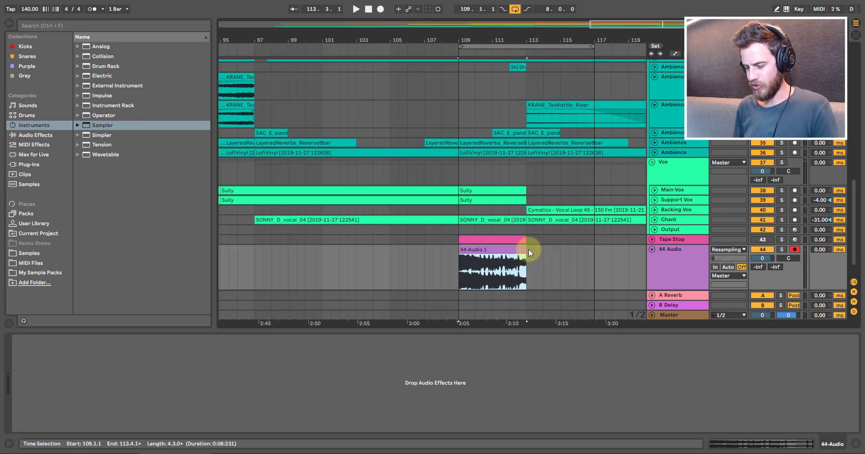
key("ctrl+j")
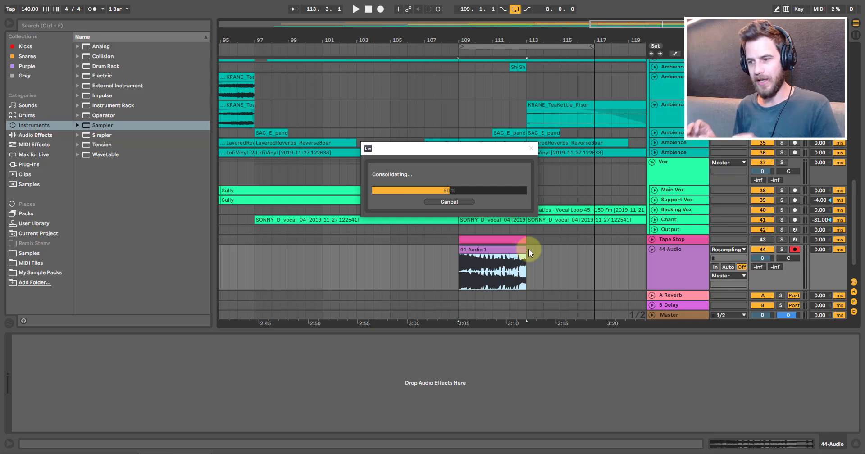
Reduce the height of the resampled audio track.
left_click(652, 252)
left_click_drag(679, 288, 679, 266)
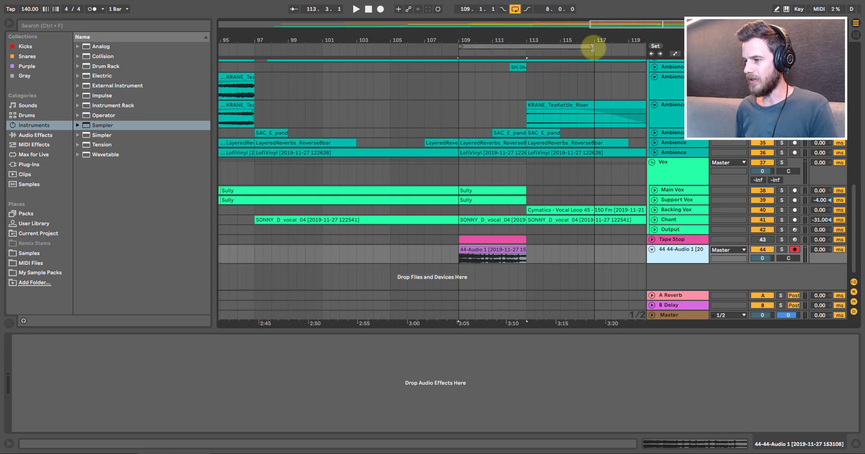
Shorten the loop to bars 109–113 and deactivate all clips inside that range.
left_click_drag(593, 48, 526, 46)
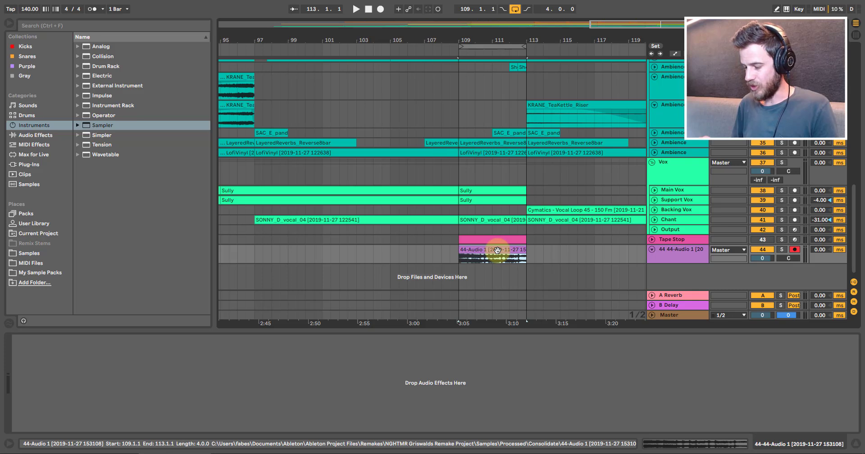
key("ctrl+l")
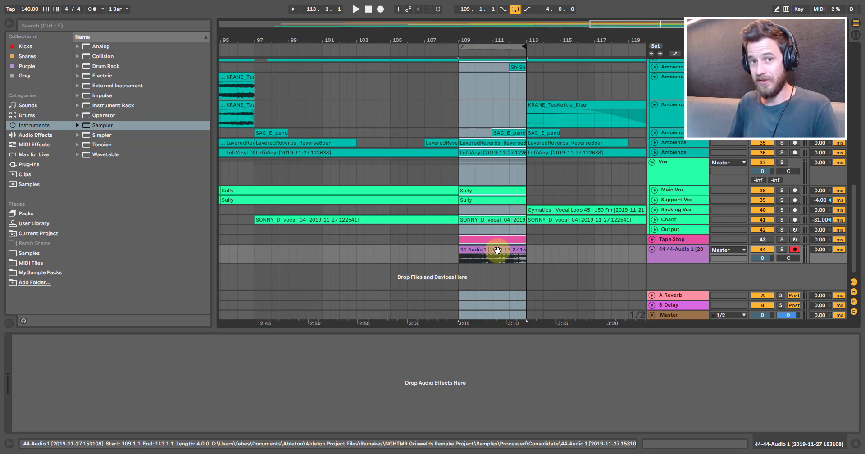
key("0")
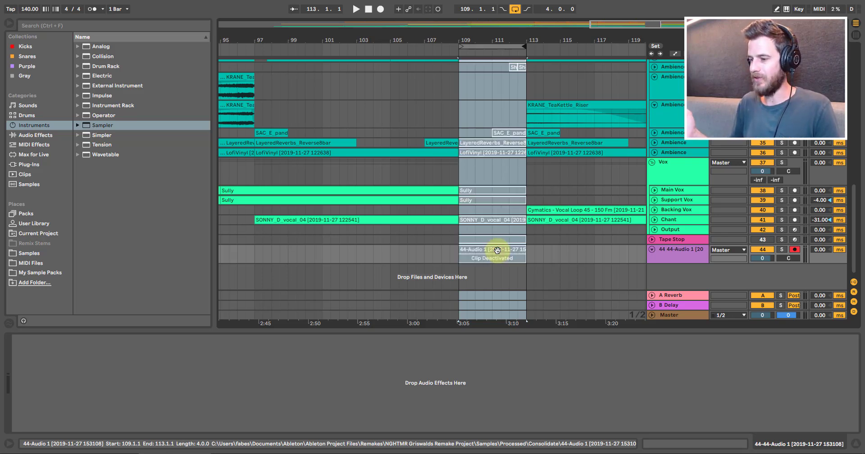
Reactivate the resampled audio clip at bar 109 and the Lead and High clips between bars 112 and 113.
left_click(496, 249)
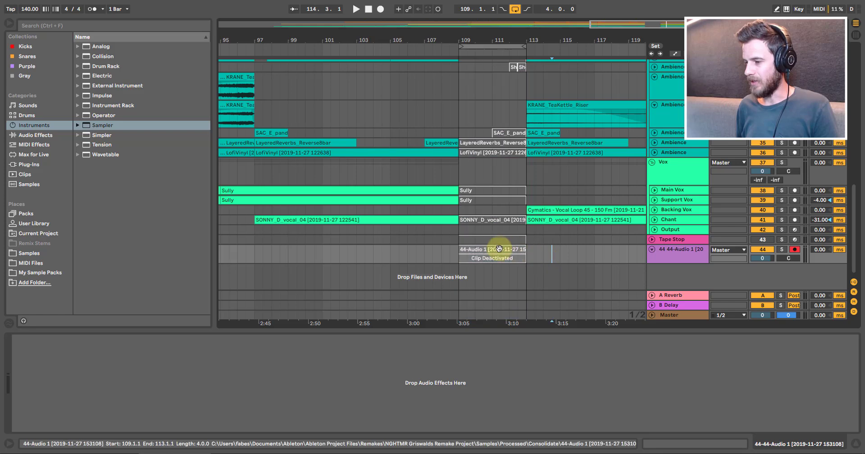
key("Delete")
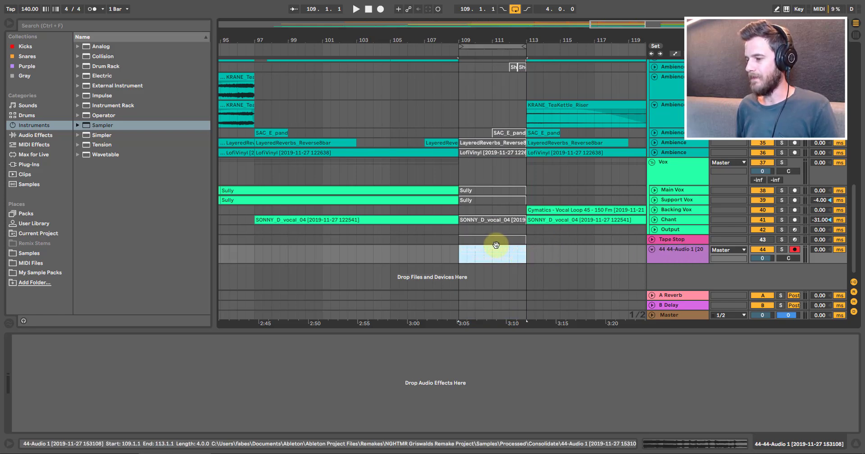
scroll(509, 242, "up", 6)
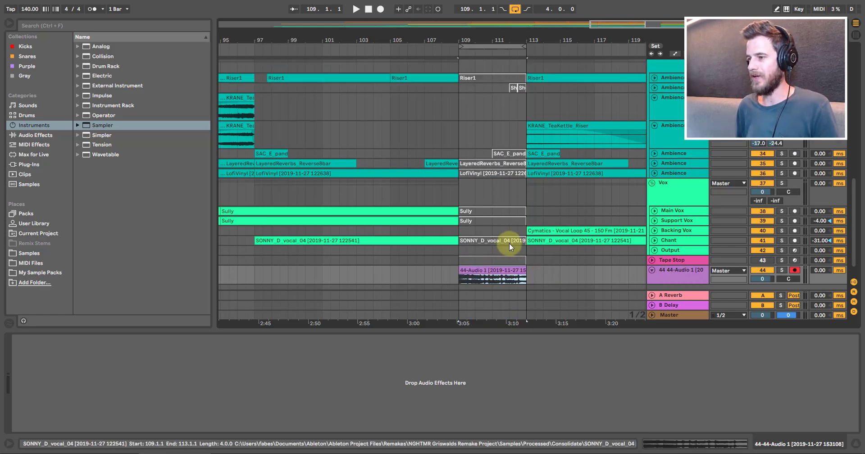
left_click(517, 176)
key("0")
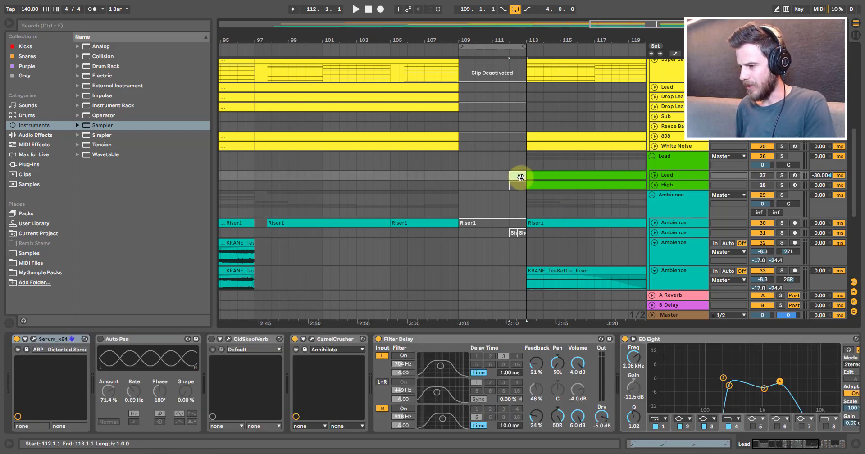
left_click(518, 185)
key("0")
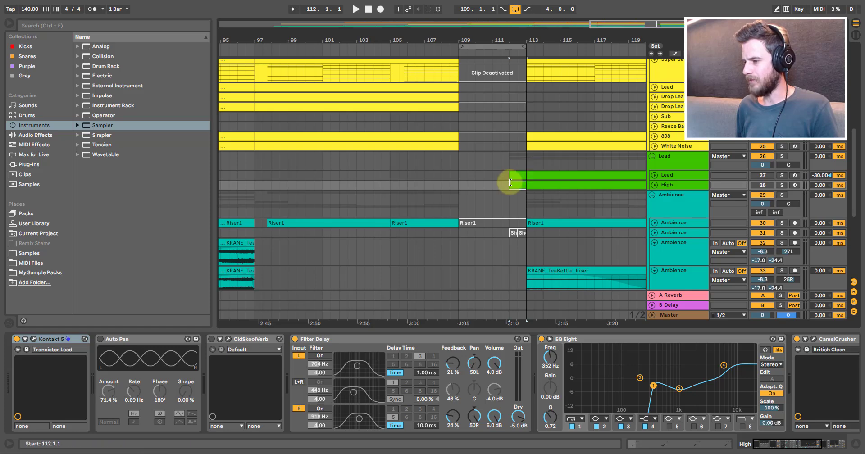
Insert a new MIDI track below the resampled audio track.
scroll(510, 182, "down", 2)
scroll(510, 182, "down", 10)
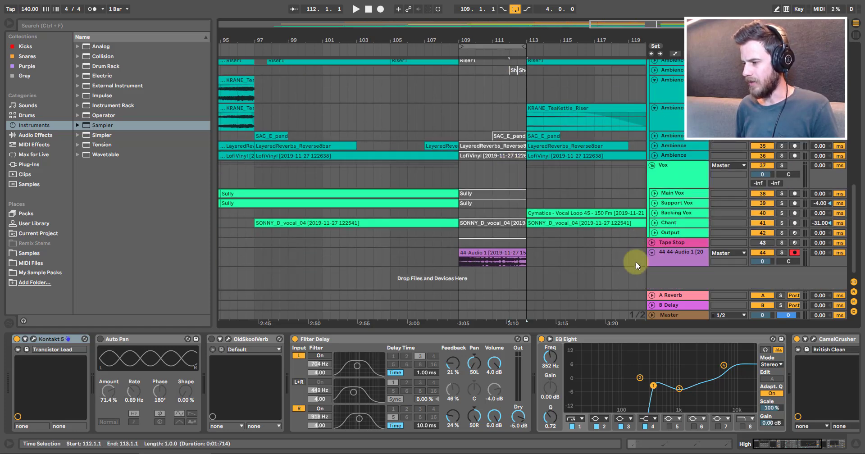
right_click(670, 275)
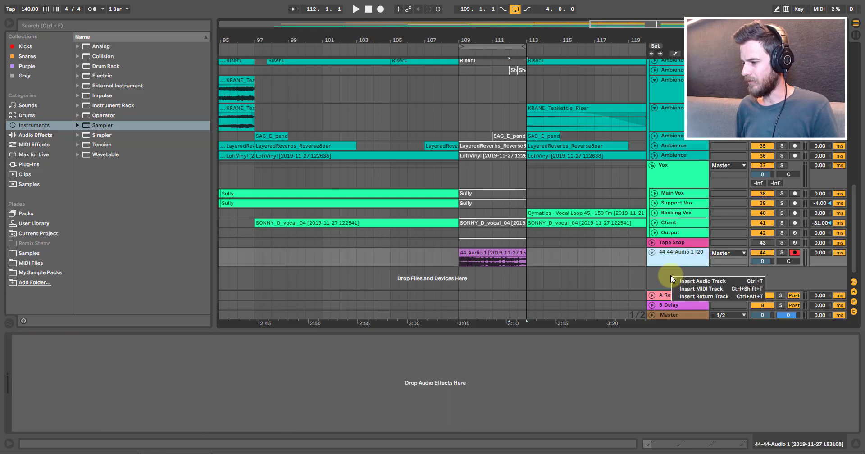
left_click(701, 292)
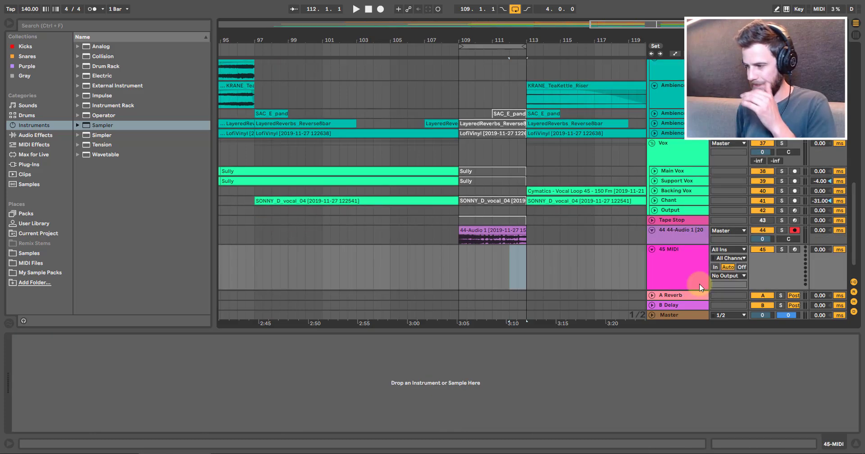
left_click_drag(688, 290, 665, 288)
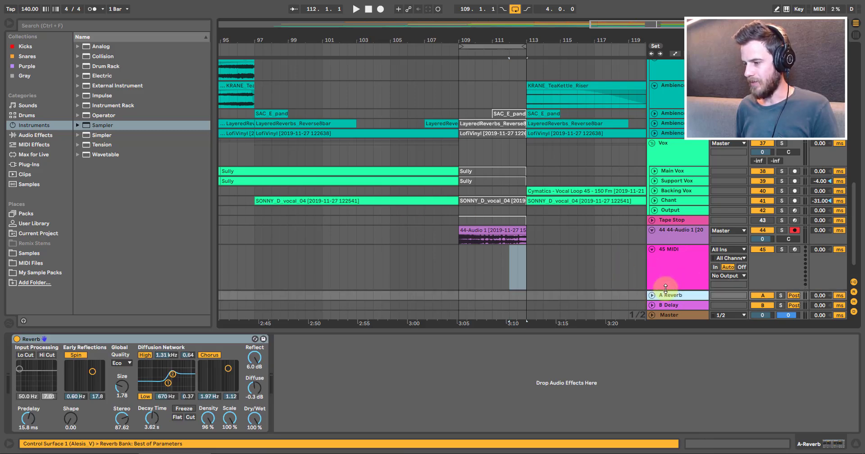
Load Sampler onto the new MIDI track and use the resampled audio clip as its sample.
double_click(96, 128)
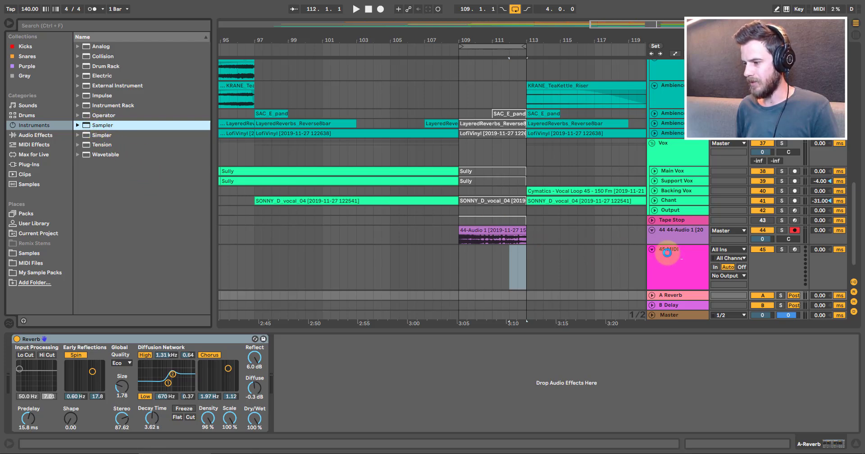
left_click(665, 257)
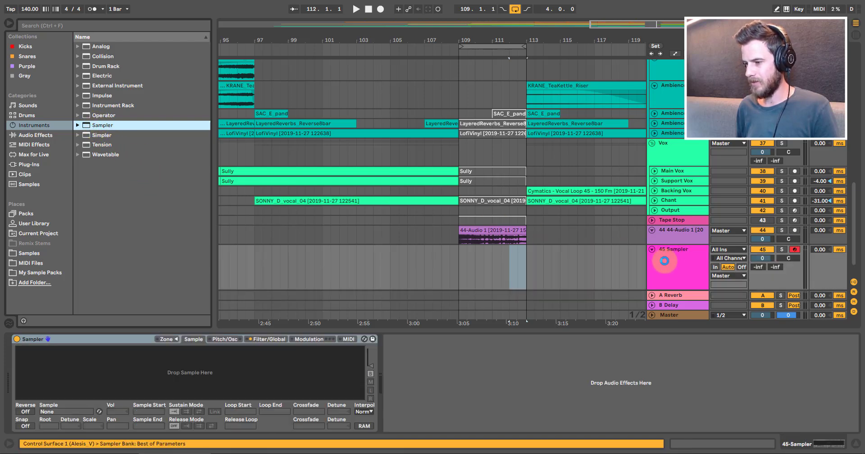
left_click(500, 229)
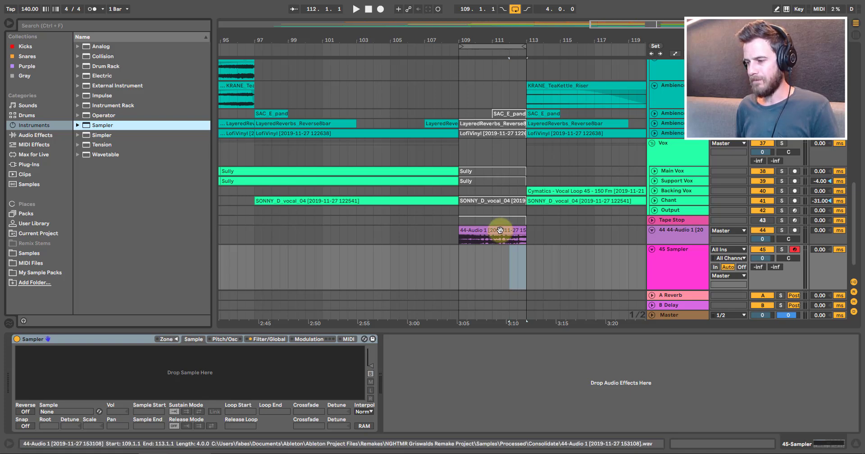
left_click(500, 229)
left_click_drag(500, 229, 198, 363)
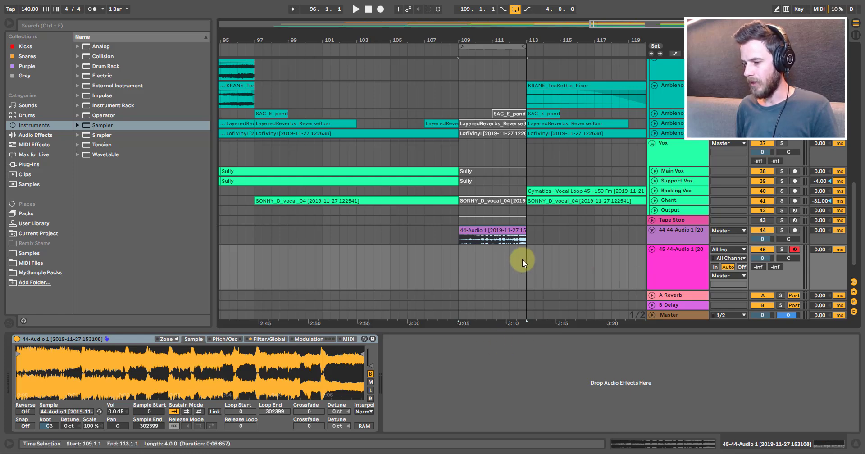
Set Sampler's volume to 0.00 dB and its pitch bend range to +24 st.
left_click(272, 339)
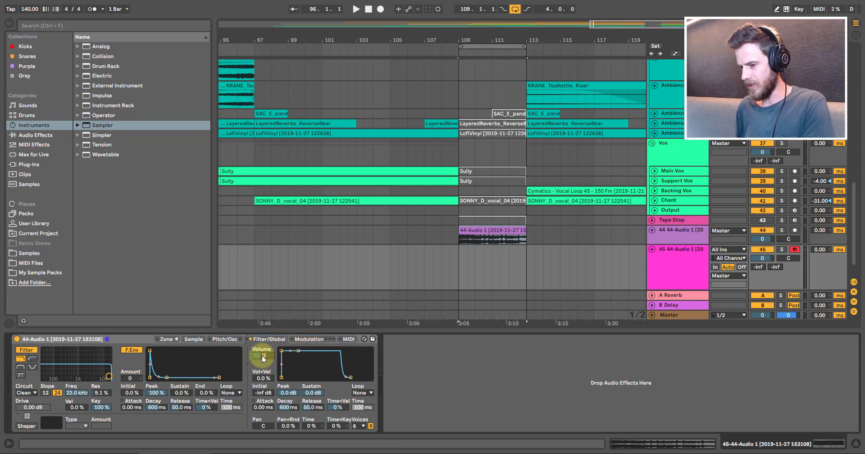
left_click(262, 356)
type("0.00 dB")
key("Return")
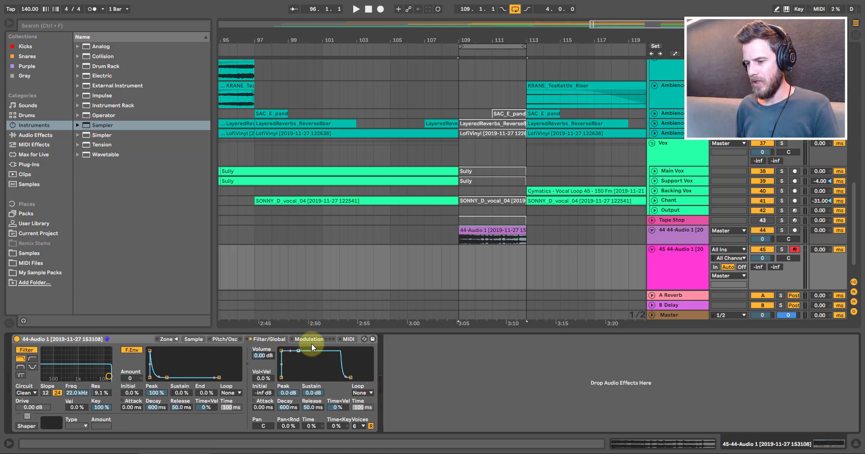
left_click(346, 337)
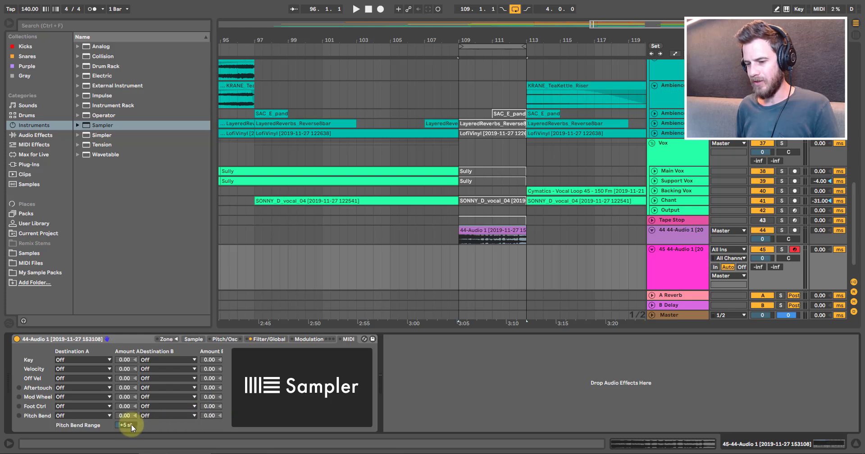
left_click_drag(127, 426, 127, 407)
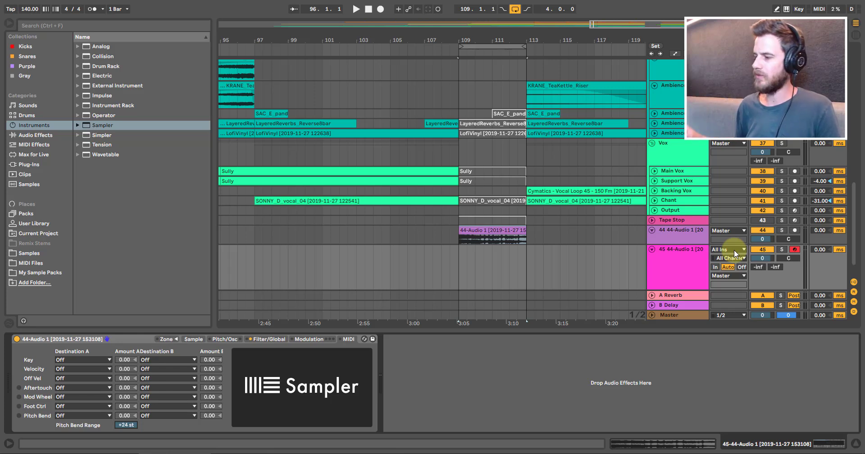
Create a MIDI clip from bar 109 to 113 on the Sampler track with one C3 note spanning all 4 bars.
left_click(517, 266)
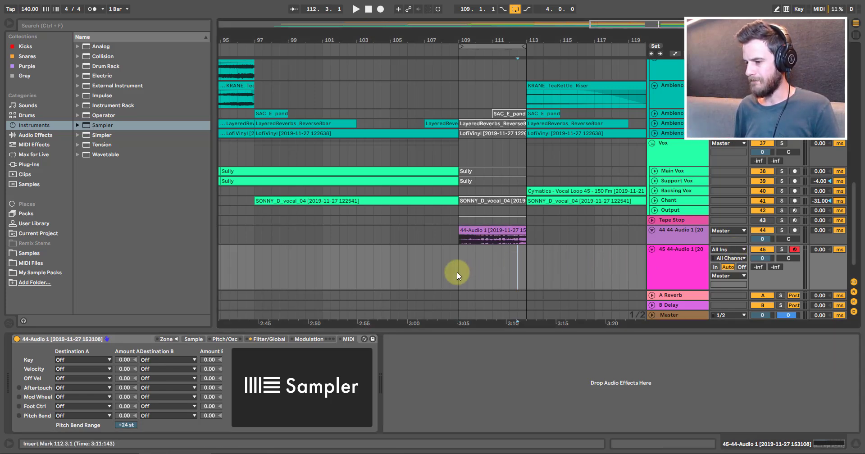
left_click_drag(456, 272, 485, 271)
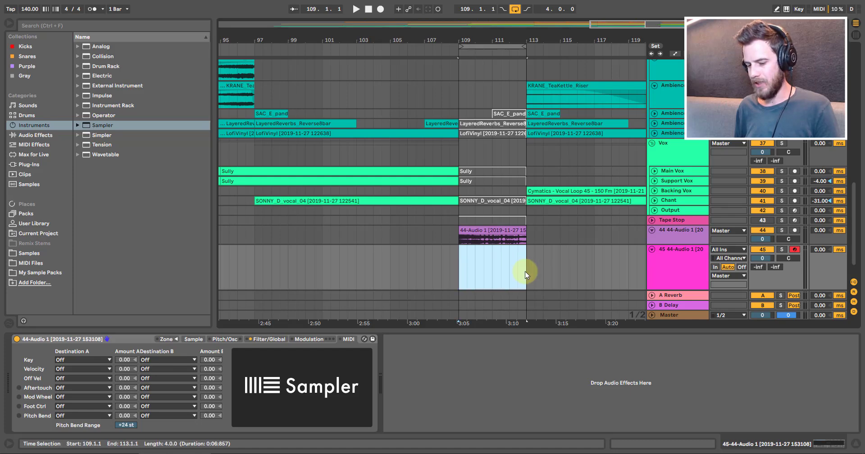
key("ctrl+shift+m")
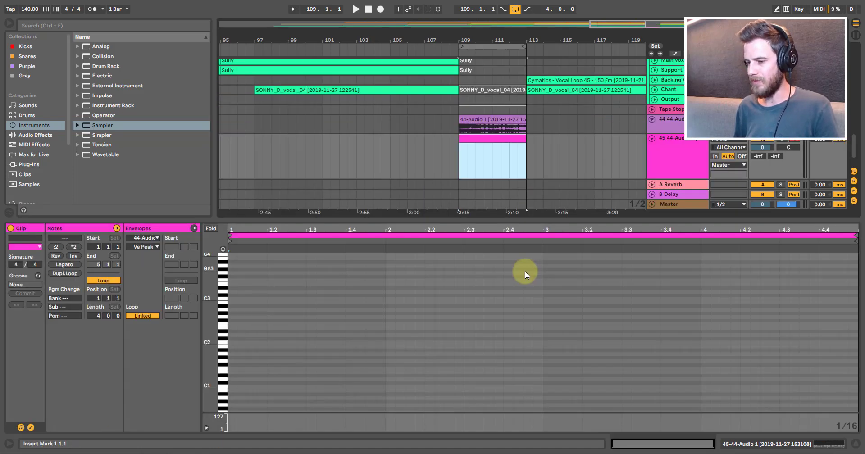
double_click(232, 299)
left_click_drag(237, 298, 838, 322)
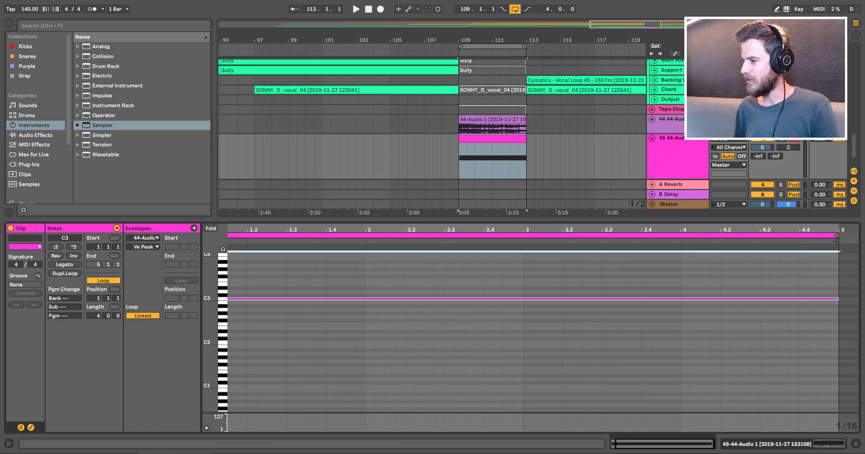
Play the Sampler clip from bar 109 and check which clips on the tracks above are still active.
left_click(481, 137)
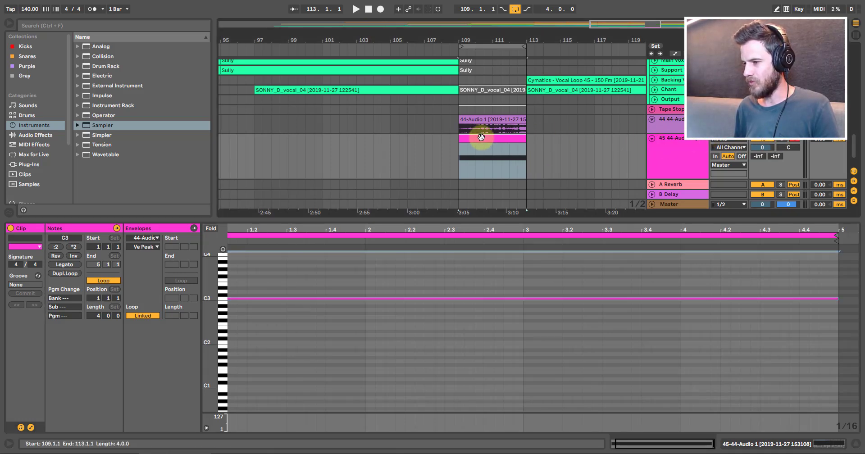
key("space")
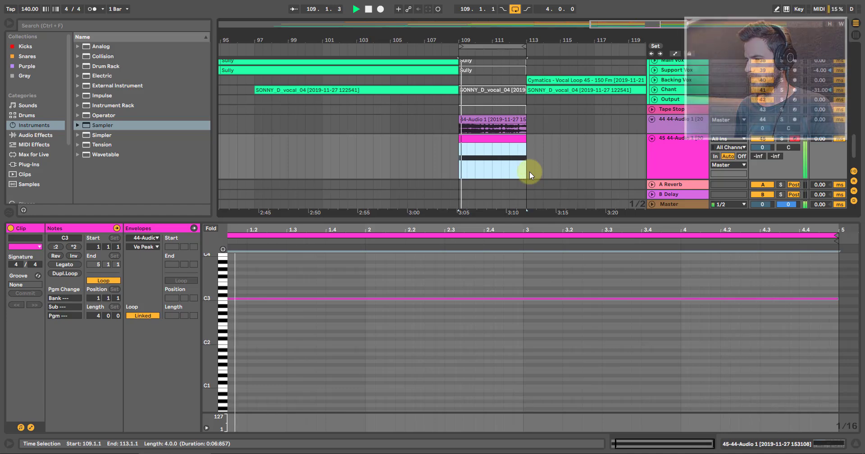
scroll(547, 160, "up", 6)
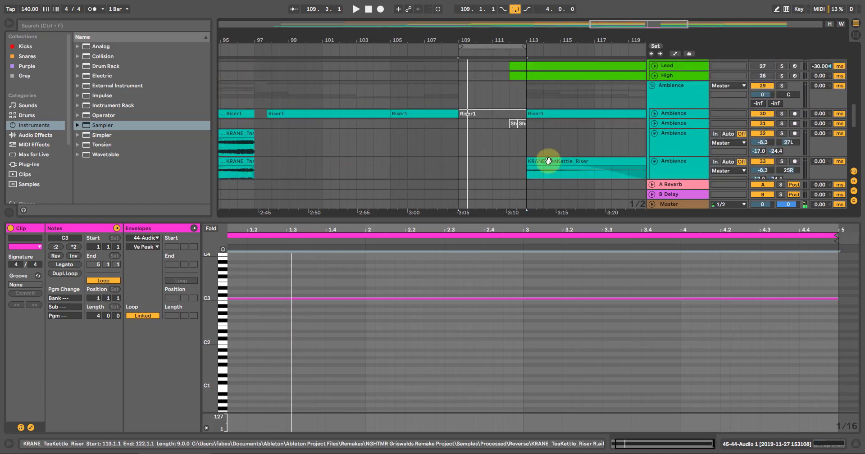
scroll(548, 161, "up", 1)
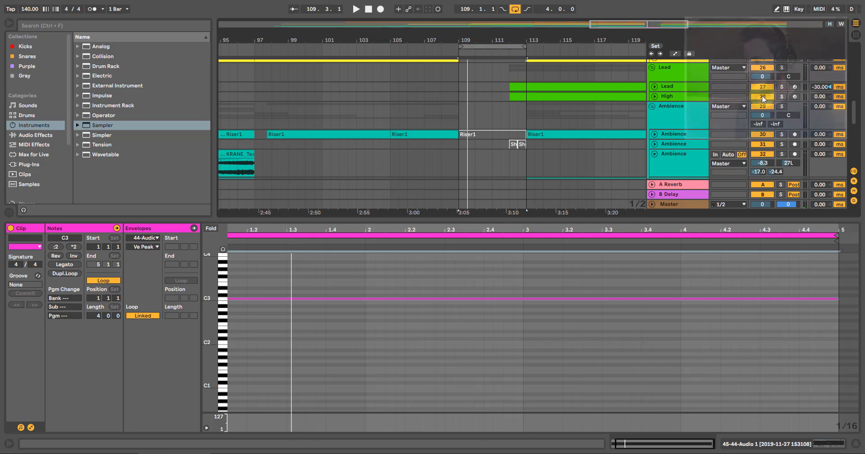
scroll(550, 116, "down", 8)
Replay the Sampler clip until past bar 113, switching looping off and extending the loop range to 8 bars.
left_click(497, 139)
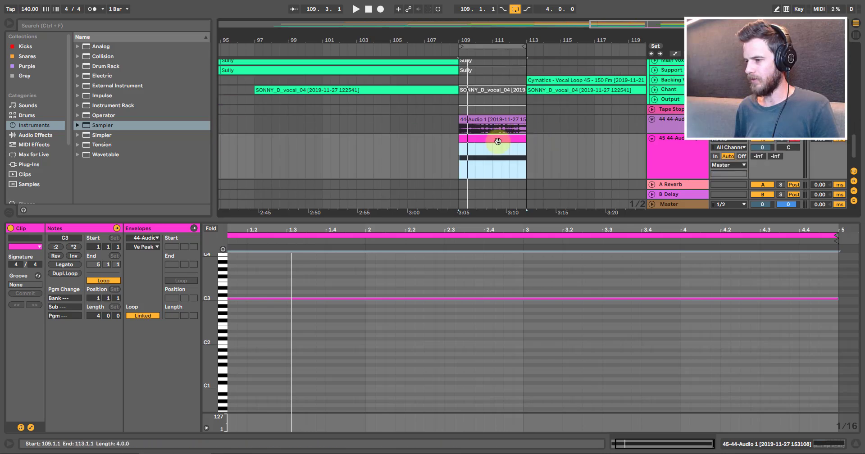
key("space")
left_click(515, 9)
left_click_drag(525, 47, 592, 43)
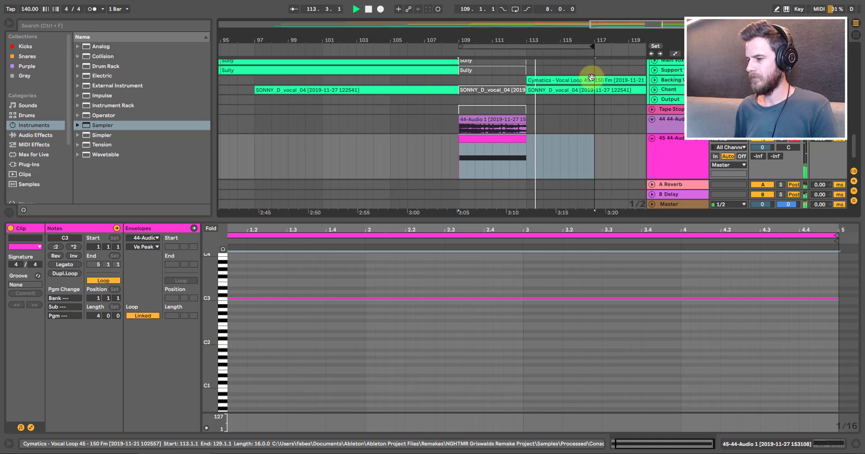
key("space")
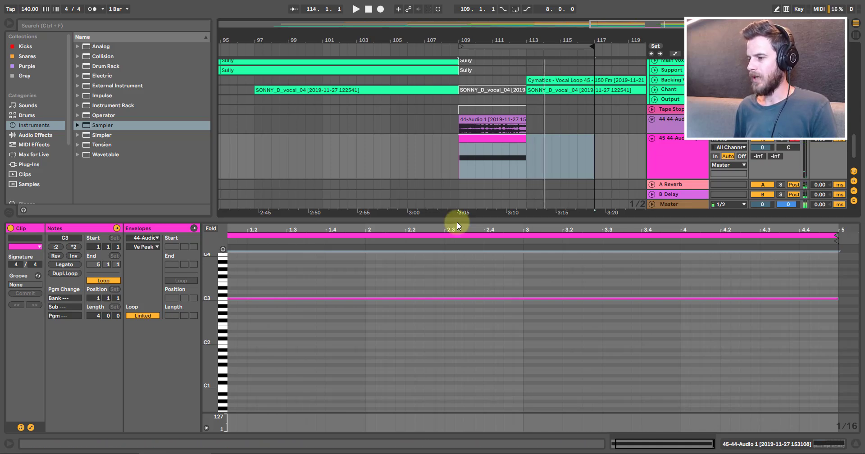
left_click(479, 139)
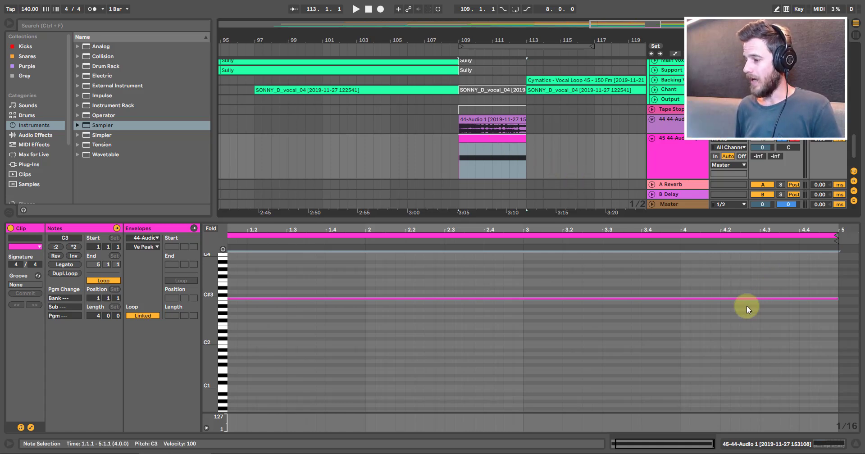
left_click(680, 308)
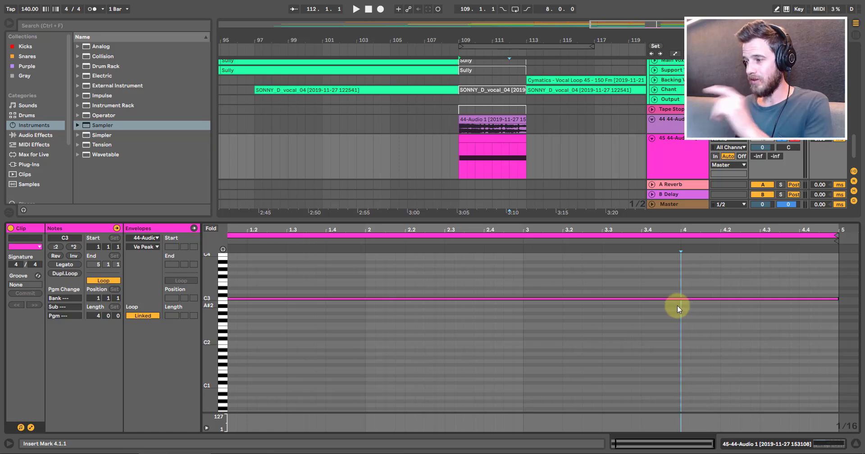
Rename the MIDI track holding the C3 clip to "Sampler" and fold the resampled audio track above it.
left_click(692, 166)
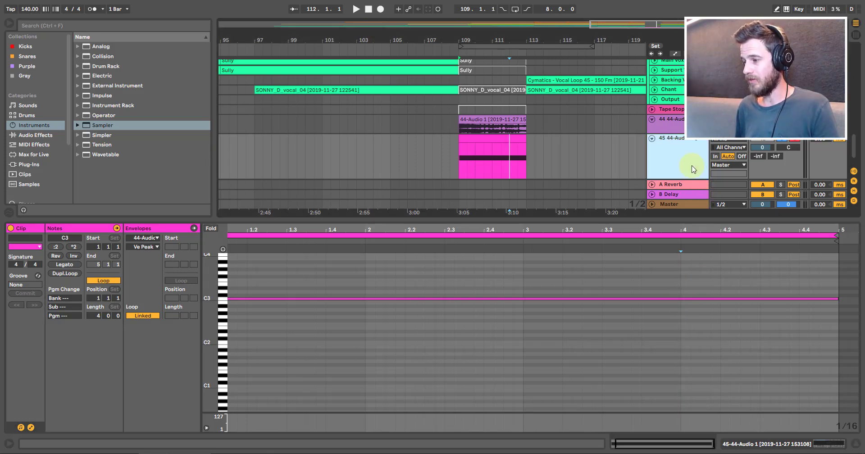
key("ctrl+r")
type("Sa")
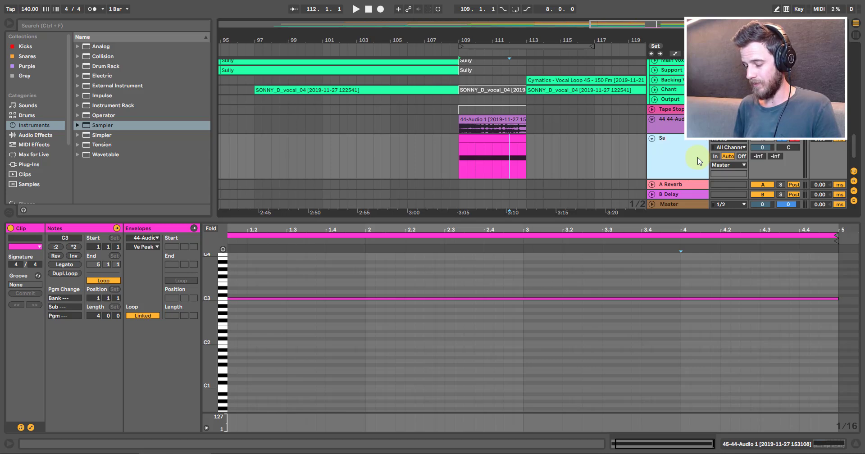
type("mpler")
key("Return")
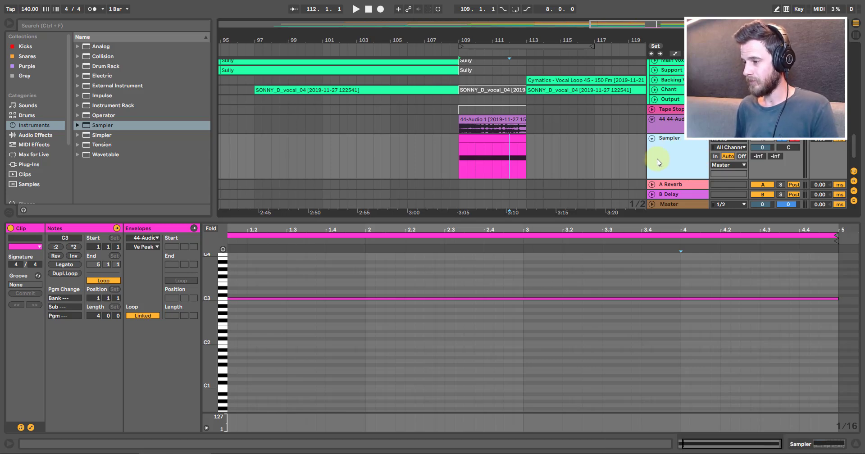
left_click(651, 120)
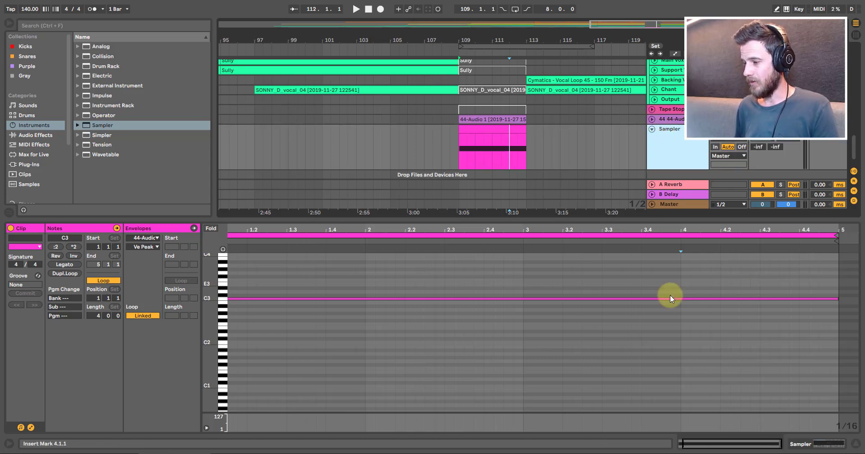
Show the Sampler clip's envelopes and choose the MIDI Ctrl Pitch Bend envelope.
left_click(30, 426)
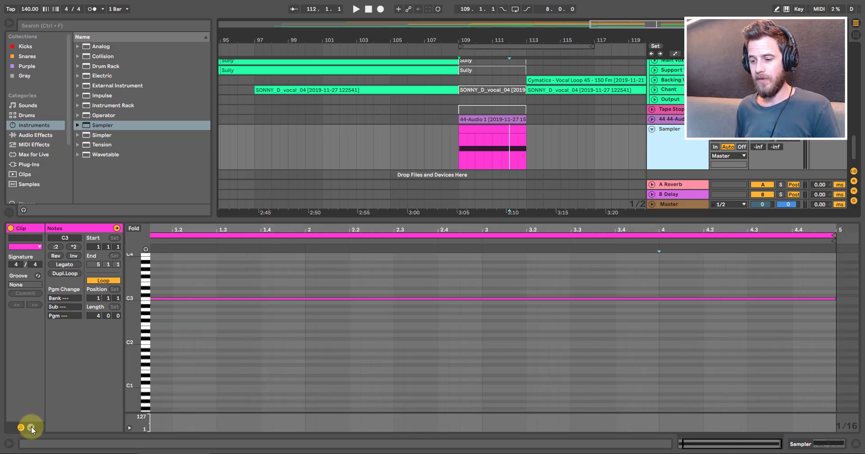
left_click(31, 426)
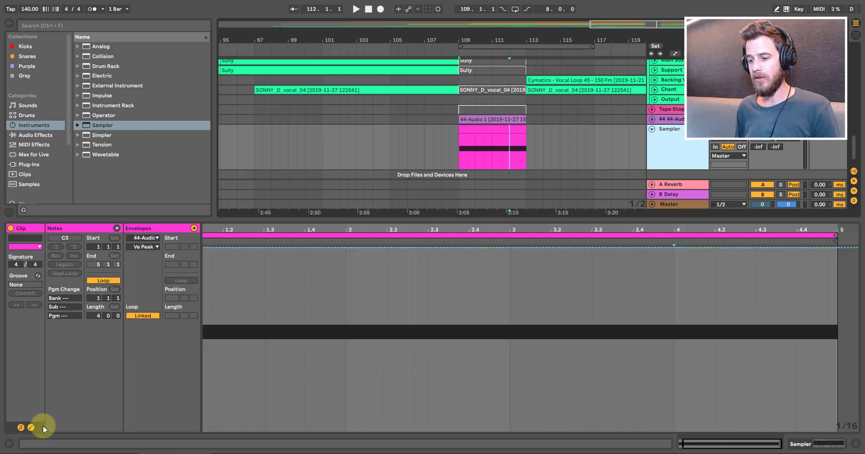
left_click(151, 239)
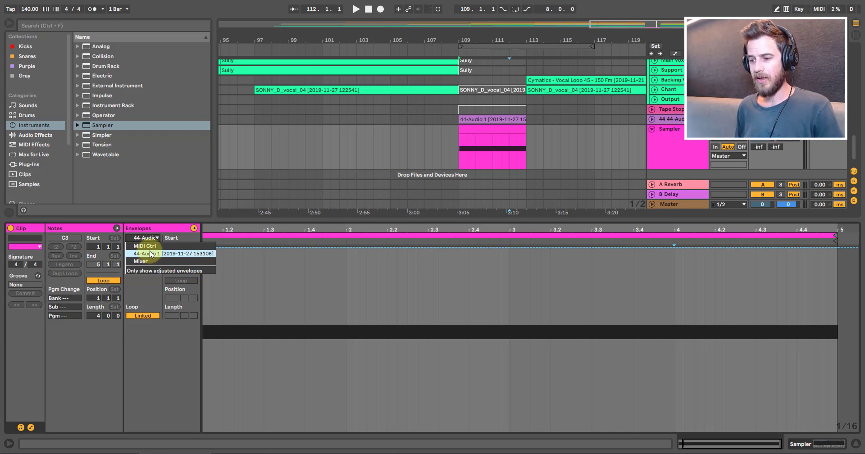
left_click(152, 246)
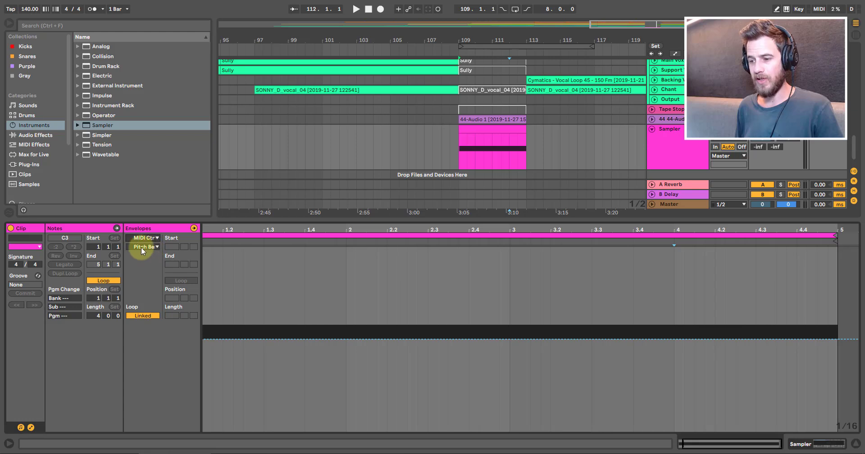
left_click(144, 247)
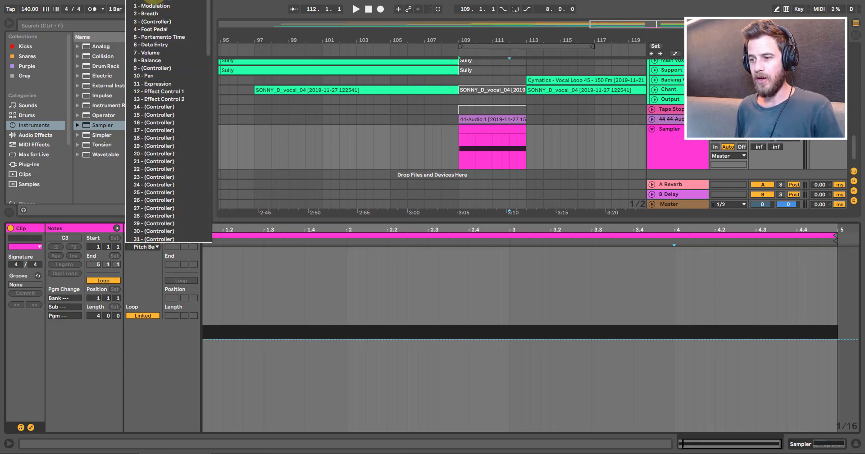
left_click(155, 1)
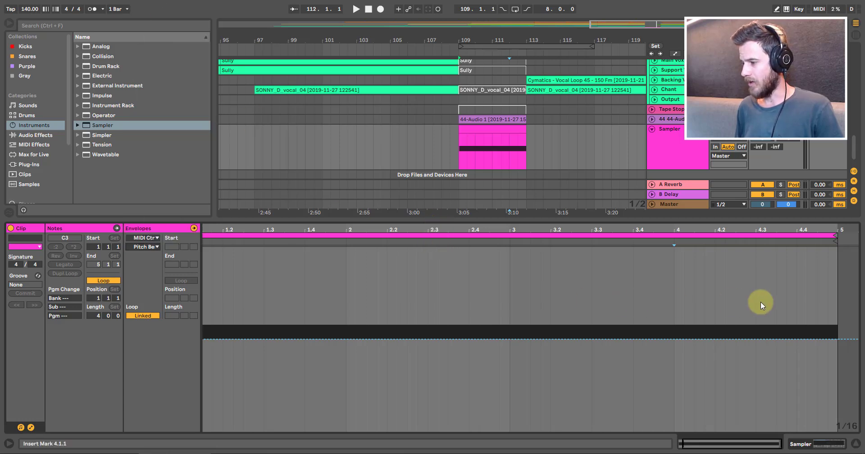
Shape the pitch bend envelope as a straight drop from 0 at 4.3 to the minimum at the clip's end.
left_click(756, 338)
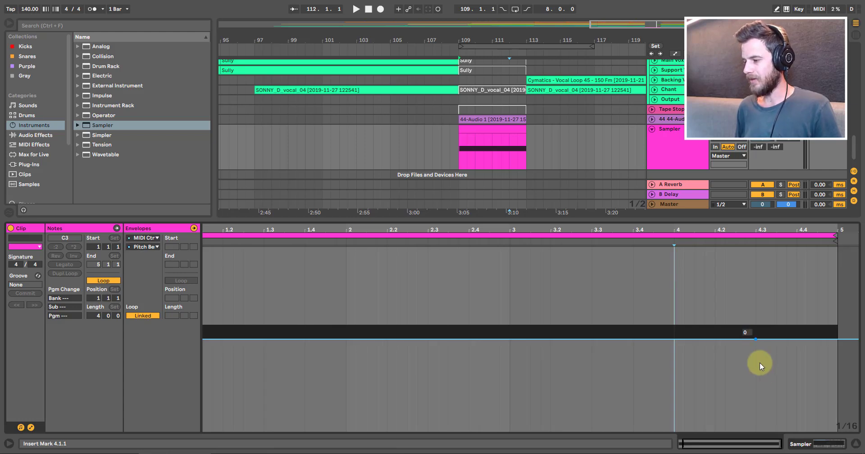
left_click(837, 339)
left_click_drag(794, 342, 824, 336)
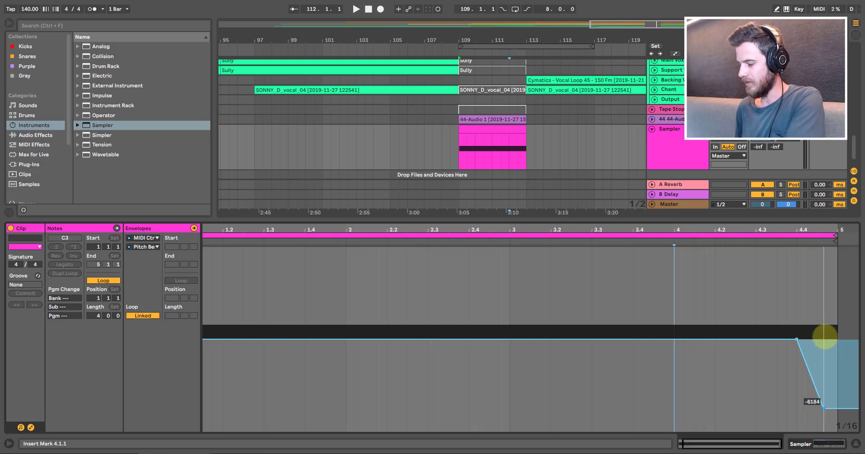
left_click(826, 399)
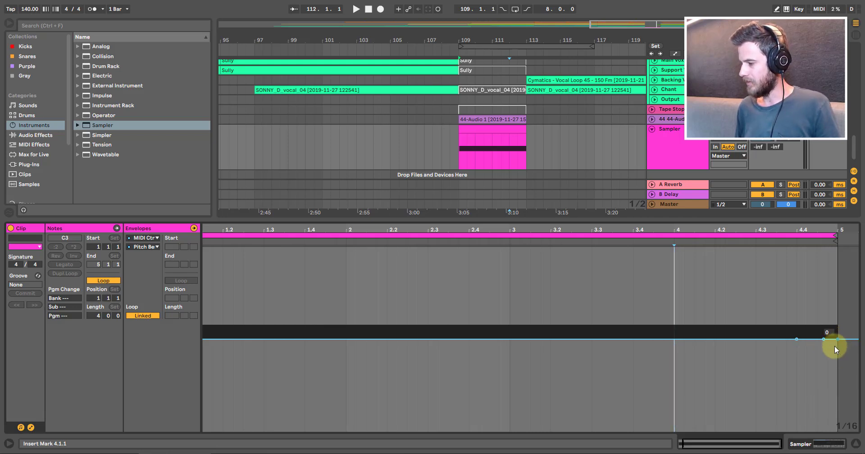
left_click_drag(823, 339, 837, 419)
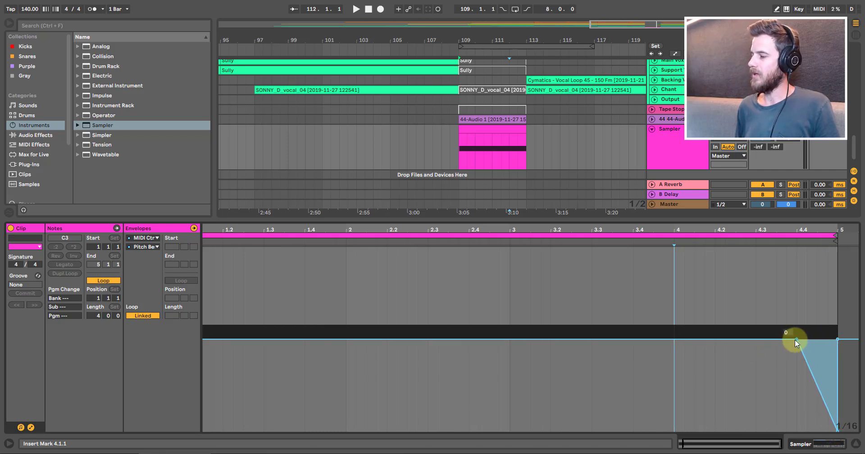
left_click_drag(797, 339, 755, 339)
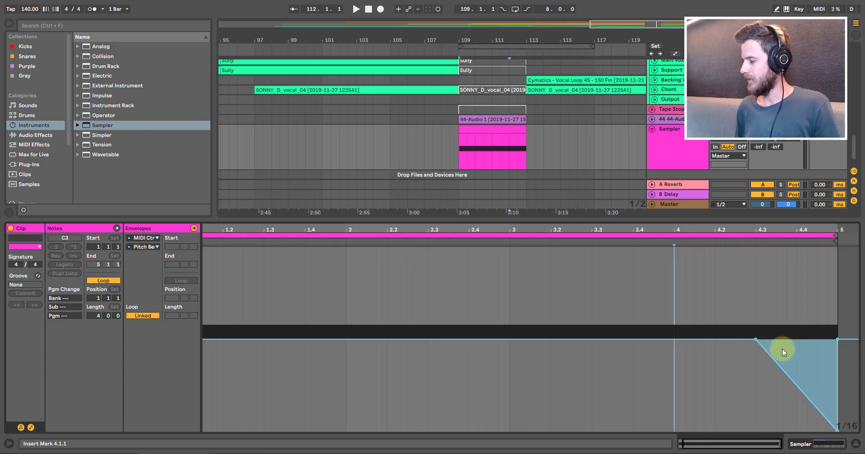
Play the Sampler clip from bar 109 until past bar 113 to hear the pitch drop.
left_click(490, 134)
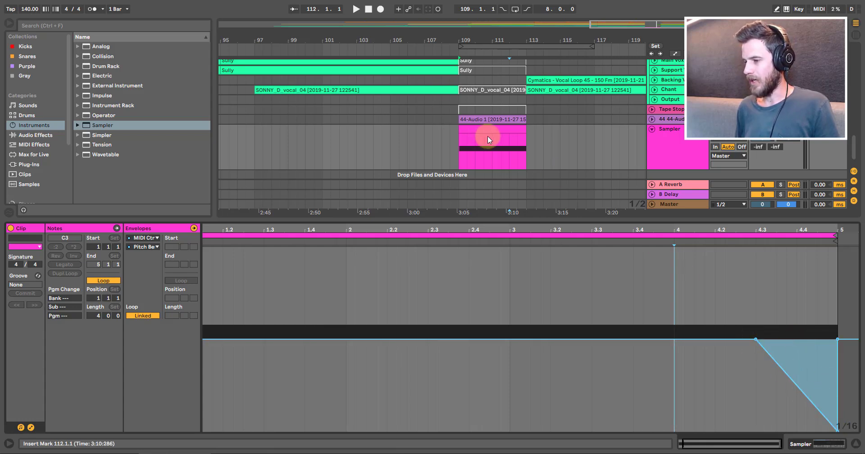
left_click(496, 130)
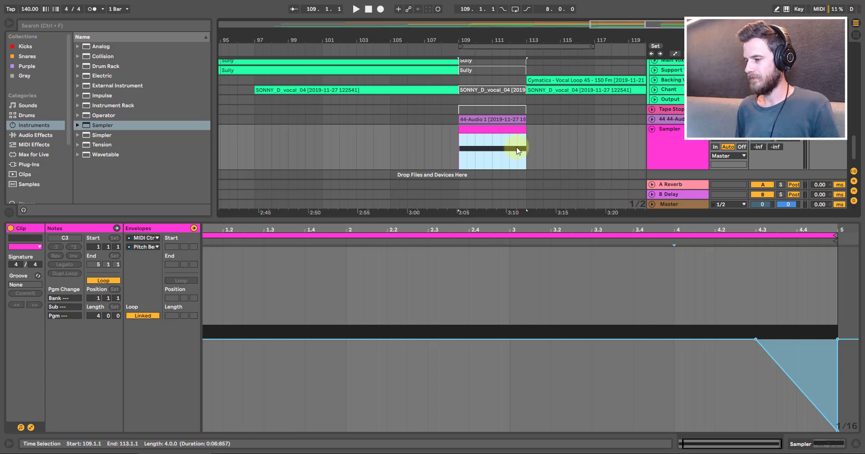
left_click(780, 129)
key("space")
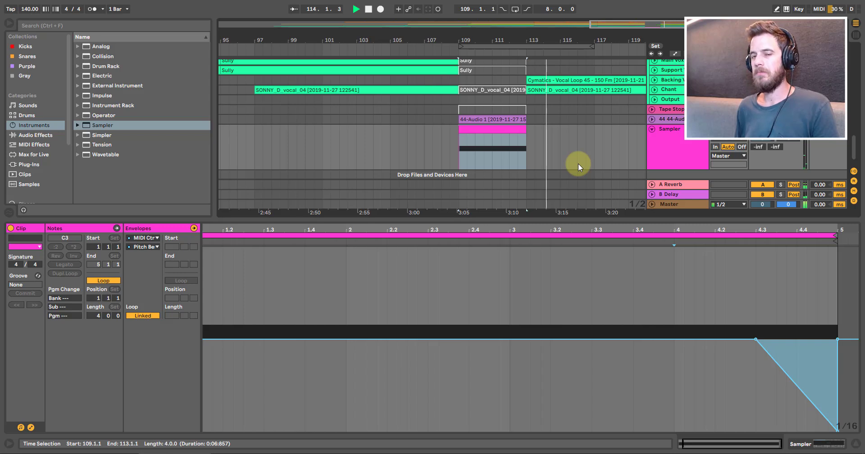
key("space")
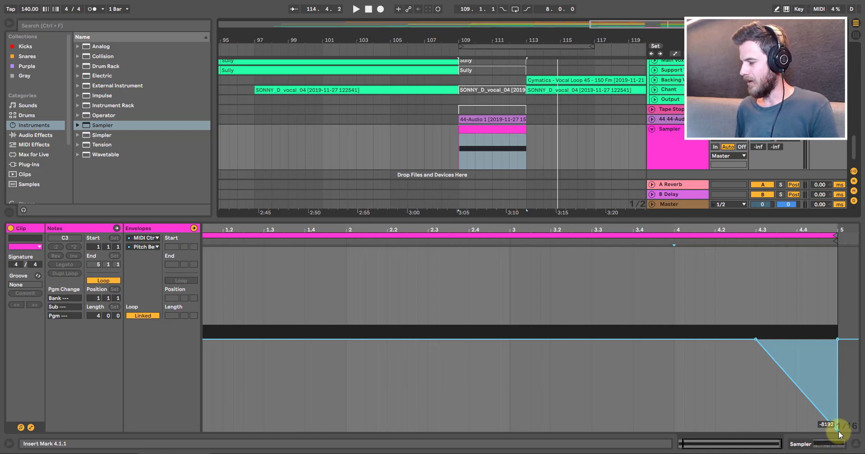
Reshape the pitch bend envelope into two curved slopes with the lowest point at 4.4, and replay the clip from bar 109.
left_click_drag(836, 428, 796, 429)
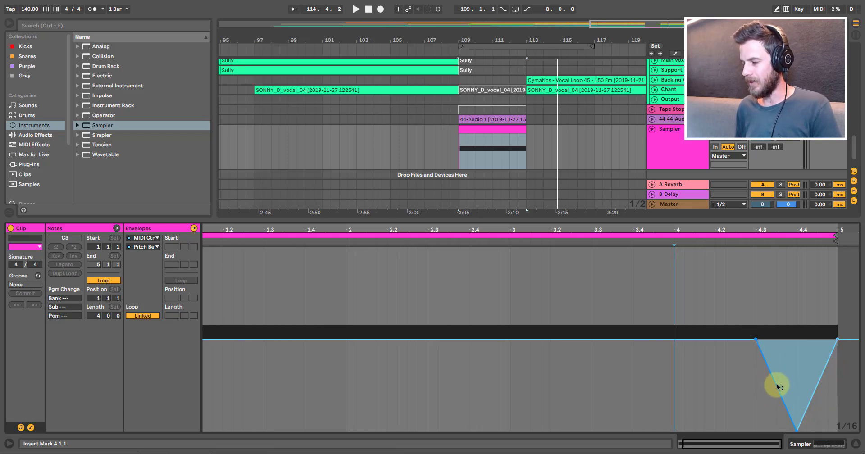
left_click_drag(778, 386, 822, 376)
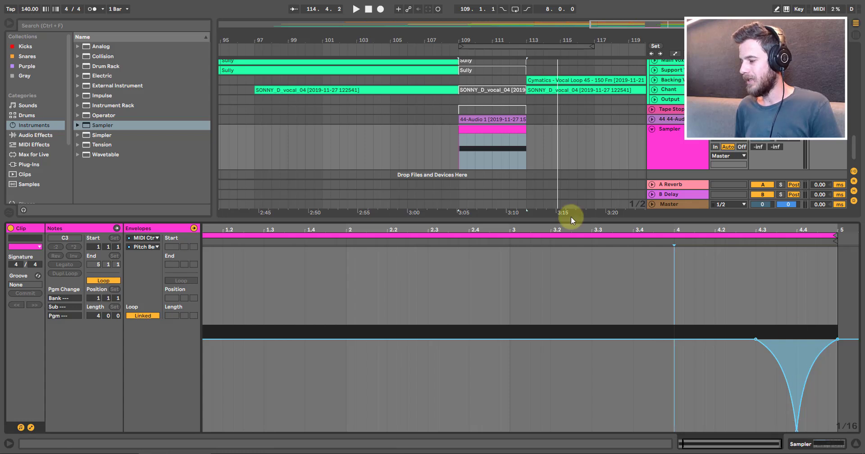
left_click(482, 128)
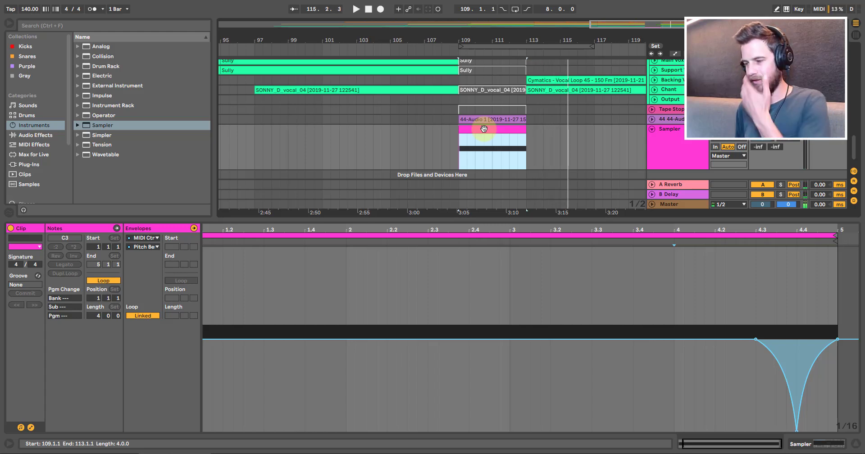
Fold the Sampler track, then loop bars 109 to 113 and reactivate all clips in that range.
left_click(674, 140)
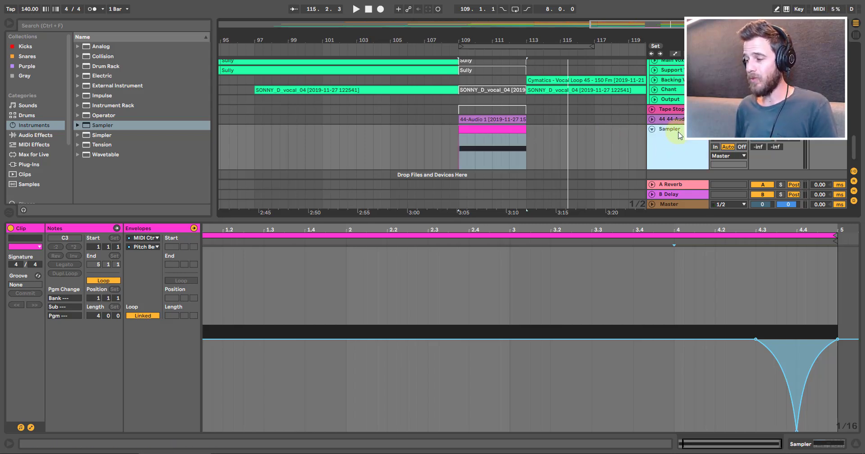
left_click(653, 130)
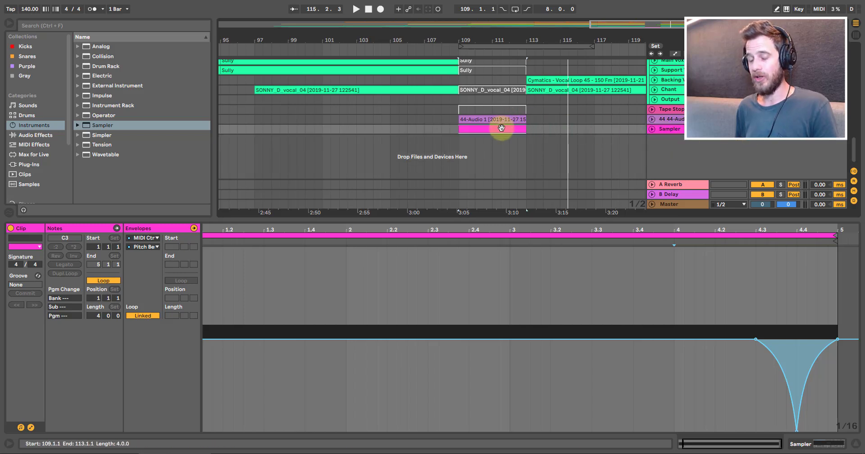
key("ctrl+l")
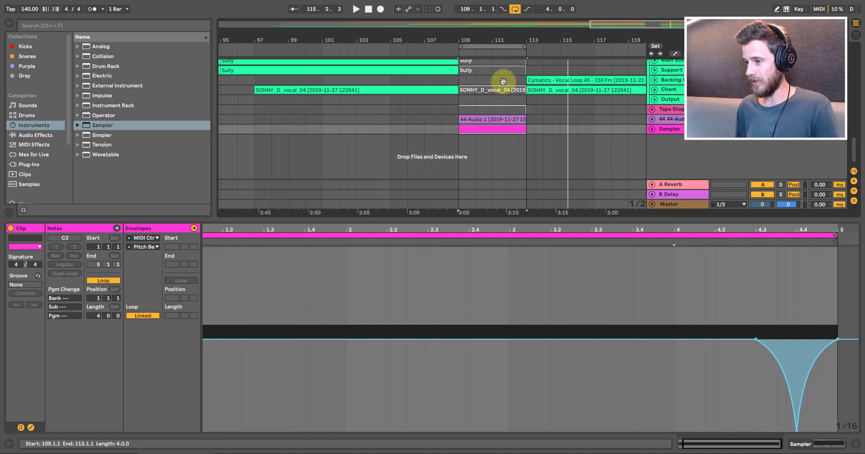
left_click(492, 46)
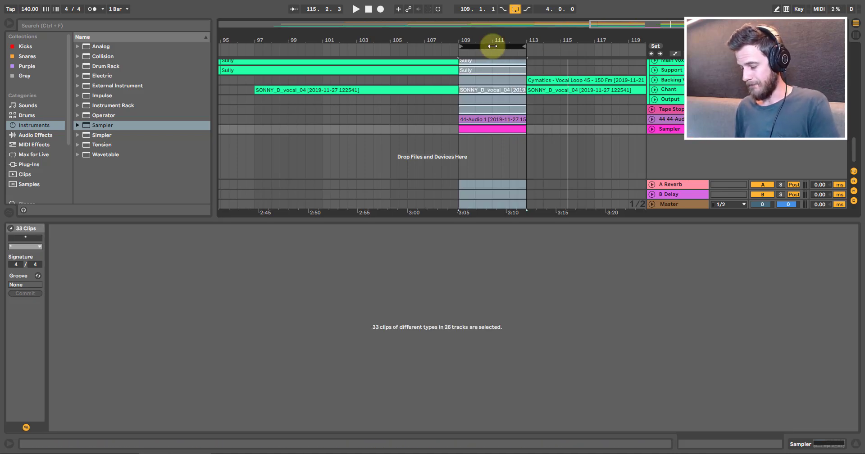
key("0")
key("0")
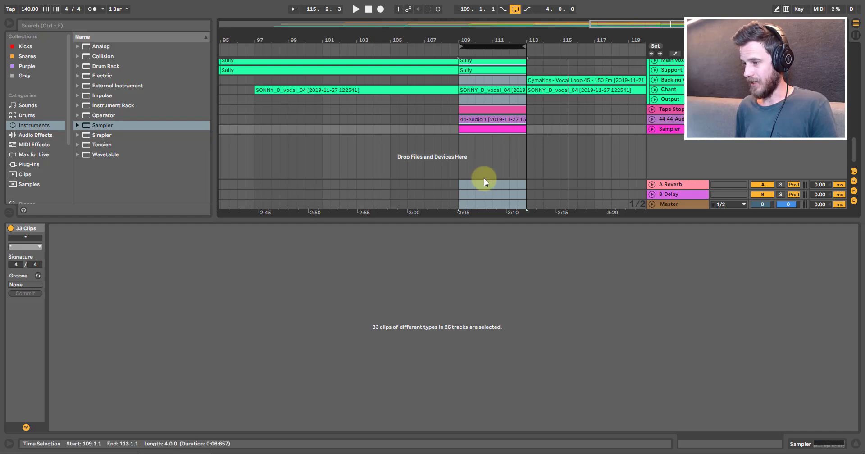
Look over all tracks from the drums down to the vocals to check the clips between bars 109 and 113.
scroll(496, 116, "up", 10)
left_click_drag(505, 41, 504, 37)
scroll(502, 171, "up", 1)
scroll(512, 180, "up", 5)
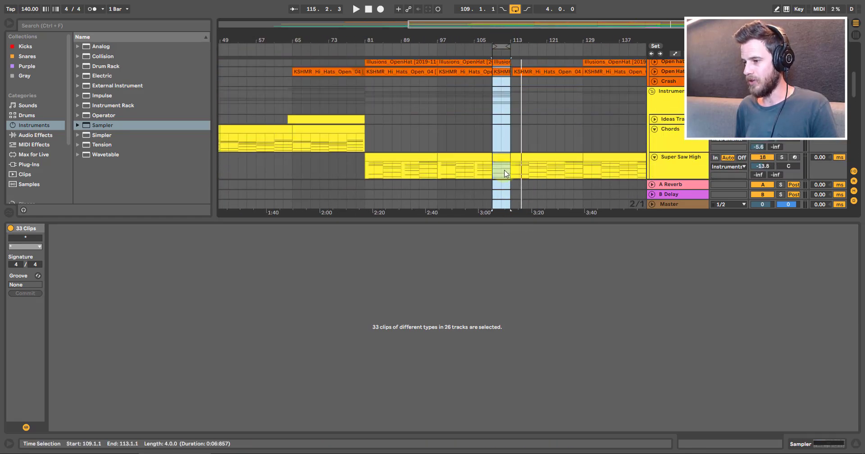
scroll(505, 173, "down", 3)
scroll(504, 173, "up", 3)
scroll(505, 173, "down", 8)
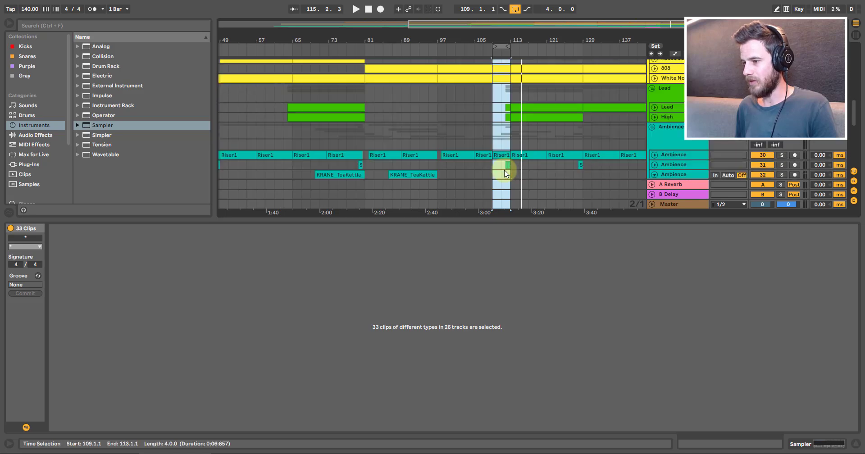
scroll(505, 173, "down", 6)
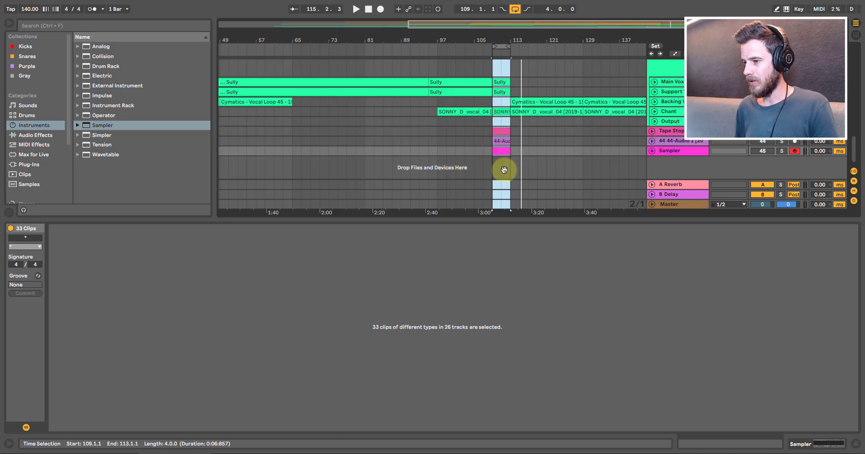
Unfold the resampled audio track and extend the loop from bar 109 to 116.2, a length of 7.1.0.
left_click(669, 140)
left_click(651, 141)
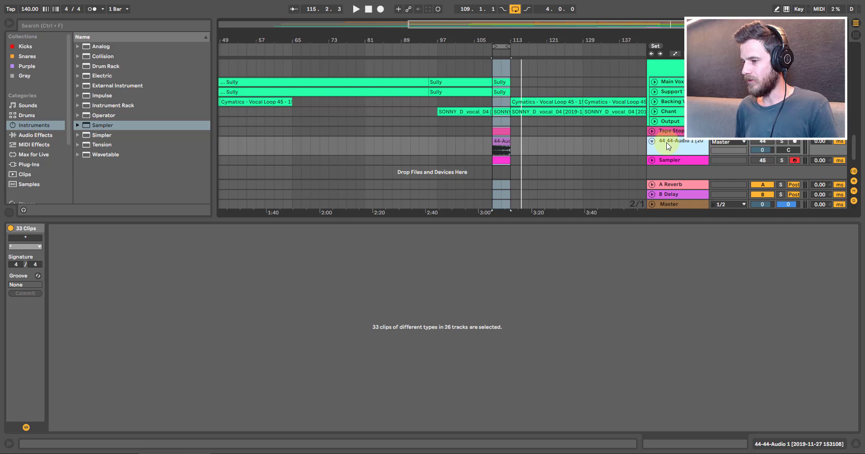
left_click(501, 141)
left_click_drag(506, 31, 479, 68)
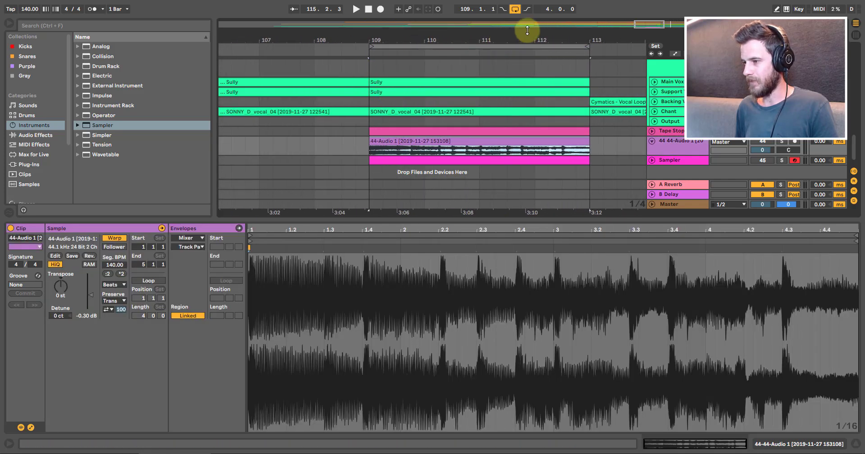
left_click_drag(579, 37, 601, 33)
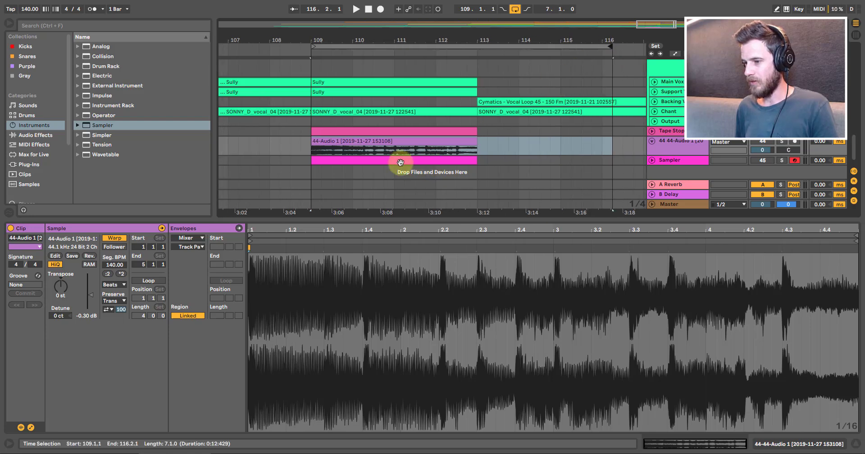
Select the resampled 44-Audio 1 clip and display its Clip Transposition envelope for editing.
left_click(428, 142)
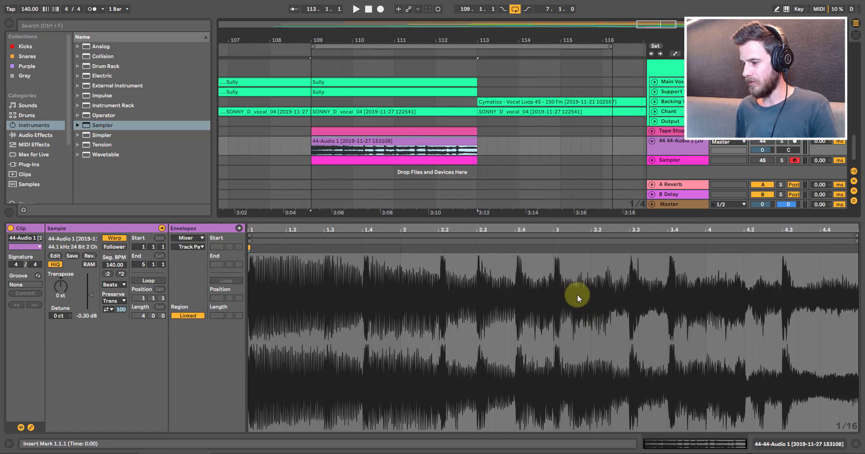
left_click(31, 426)
left_click(31, 427)
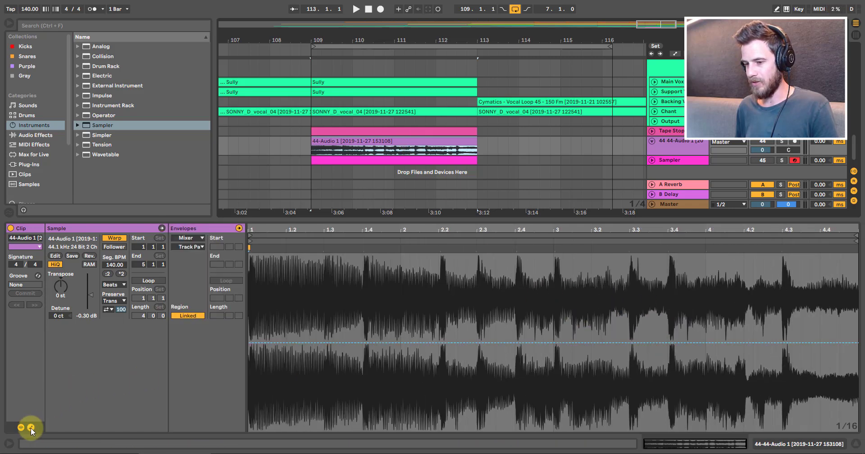
left_click(197, 238)
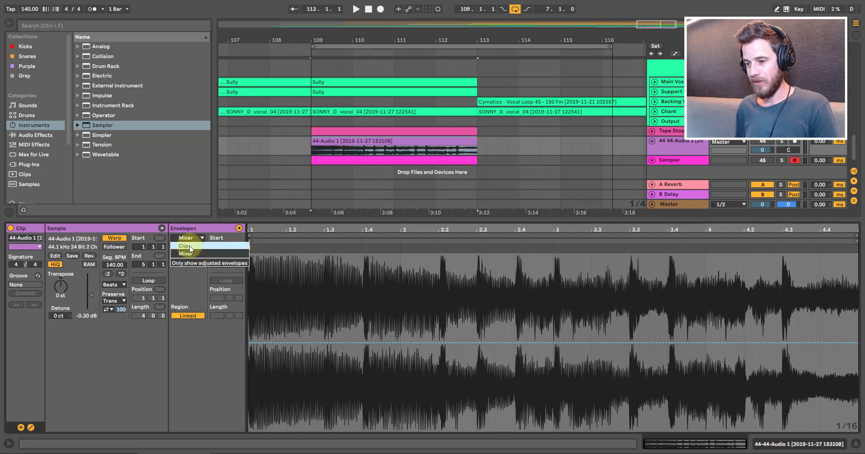
left_click(190, 249)
left_click(188, 246)
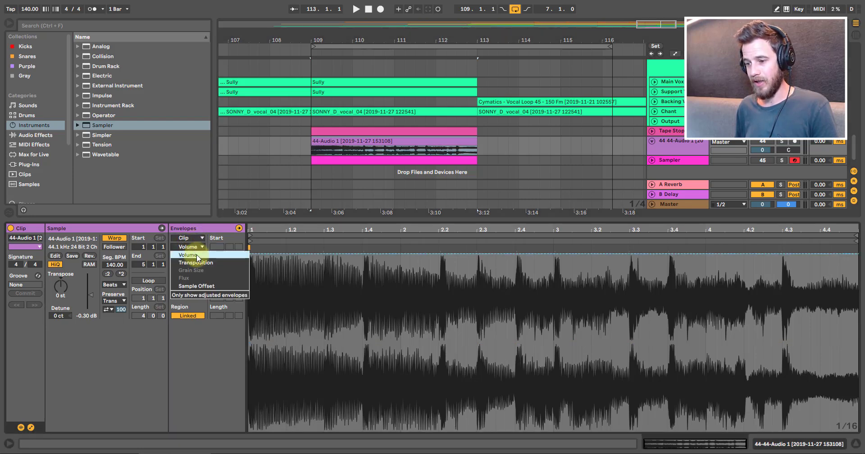
left_click(197, 260)
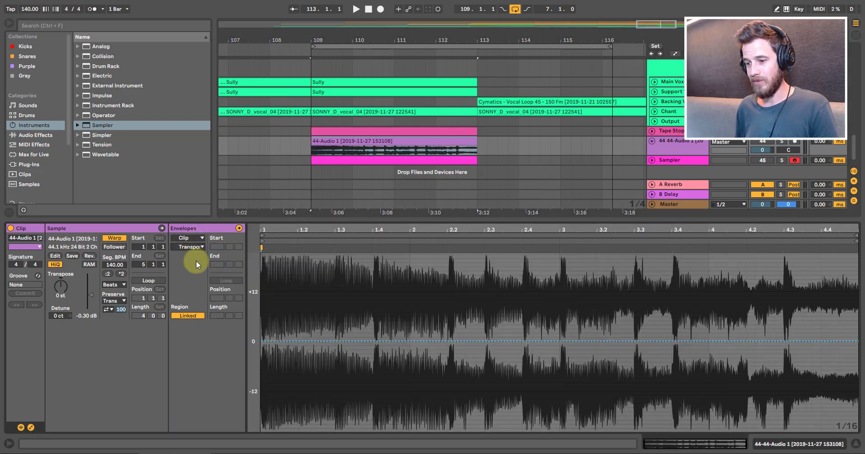
Shape a transposition dip from beat 4.3 down to -24 st near 4.4 and back to 0 at the clip's end, with curved slopes.
left_click(784, 341)
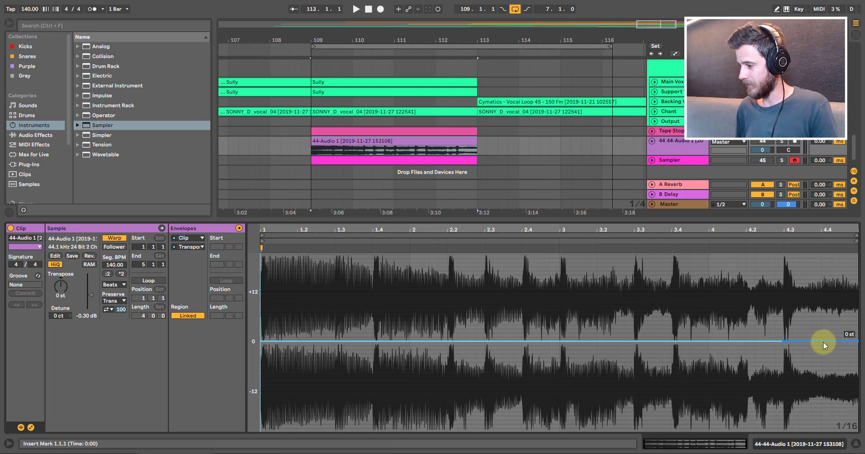
left_click_drag(820, 342, 820, 422)
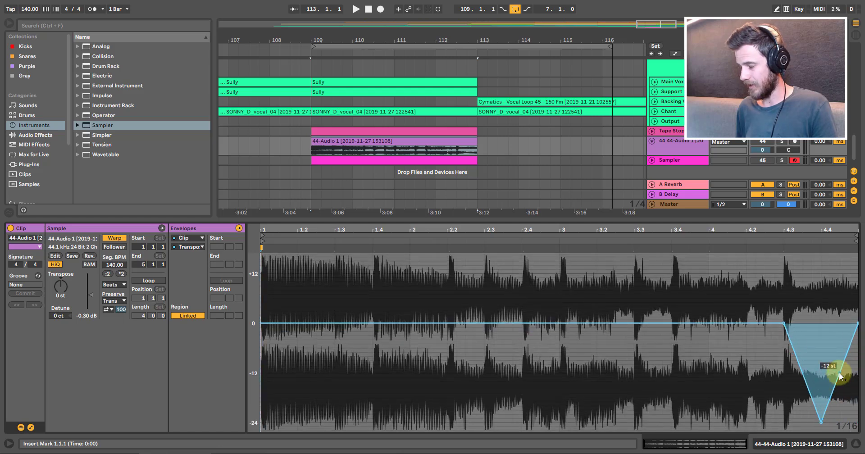
left_click_drag(839, 374, 842, 349)
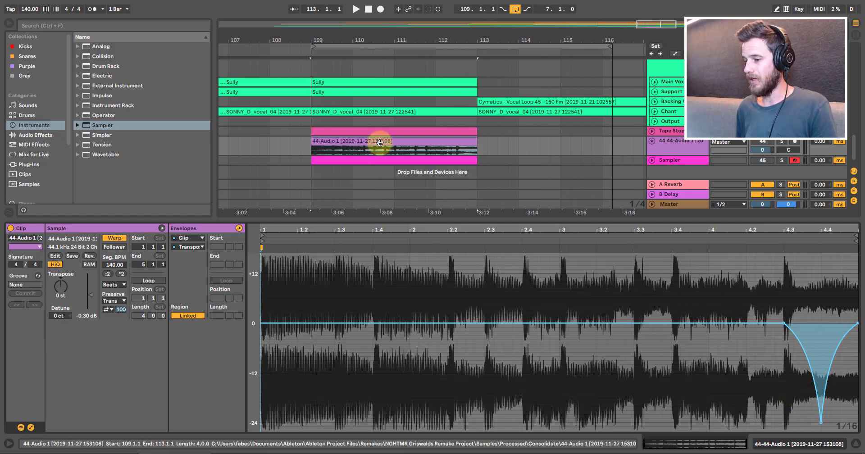
Solo the resampled audio track and listen to its transposition dip from bar 109.
left_click(779, 143)
key("space")
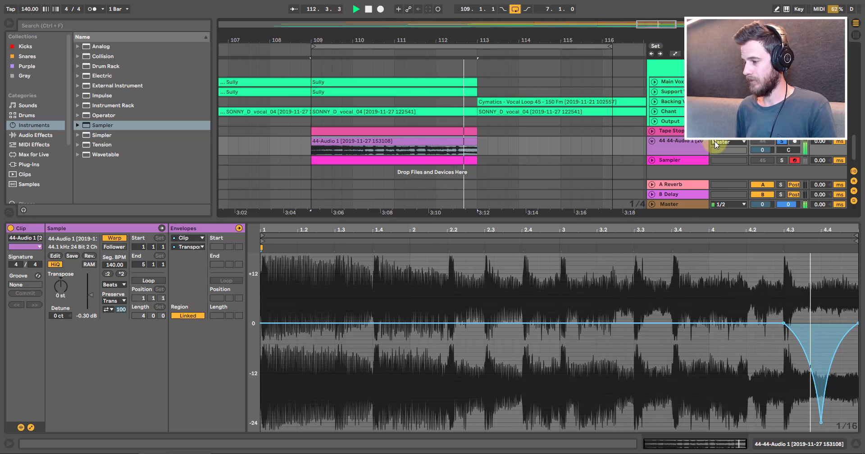
key("space")
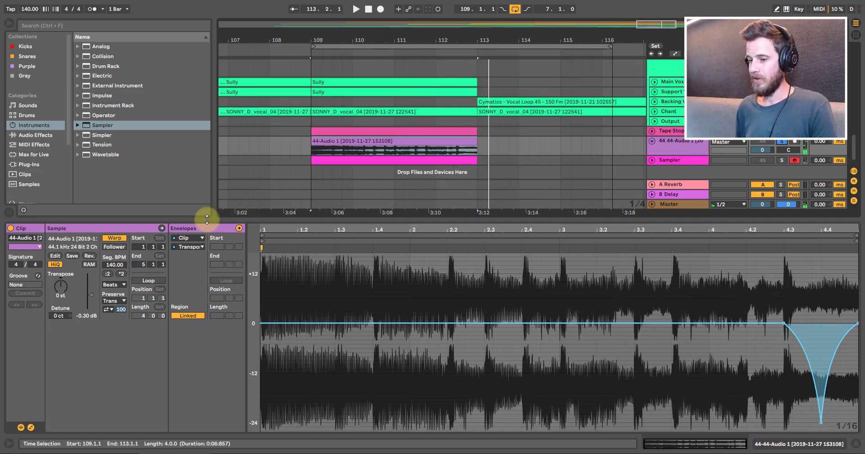
Change the audio clip's warp mode from Beats to Complex Pro and replay it from bar 109.
left_click(120, 302)
left_click(119, 300)
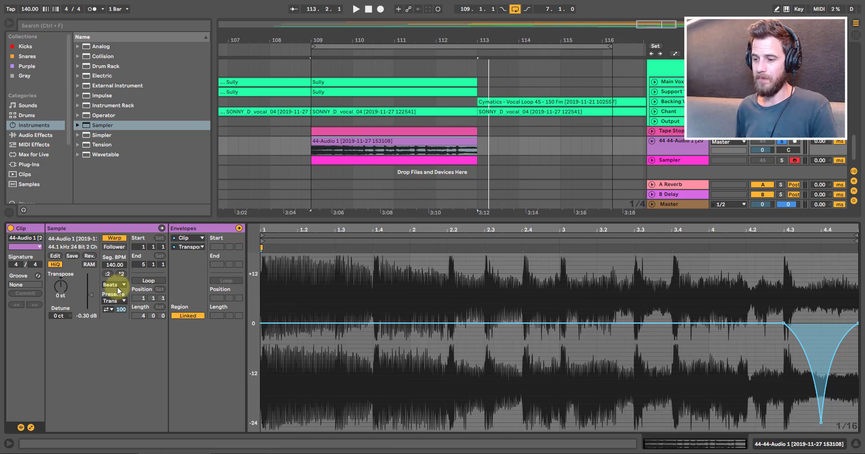
left_click(117, 286)
left_click(115, 331)
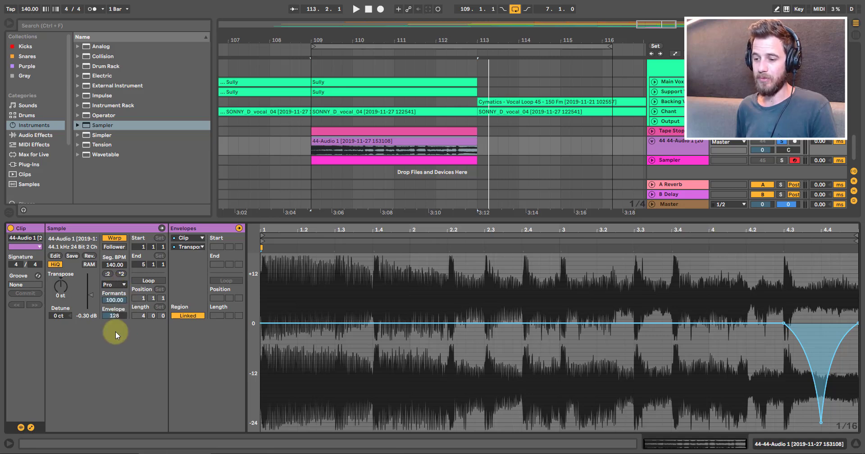
key("space")
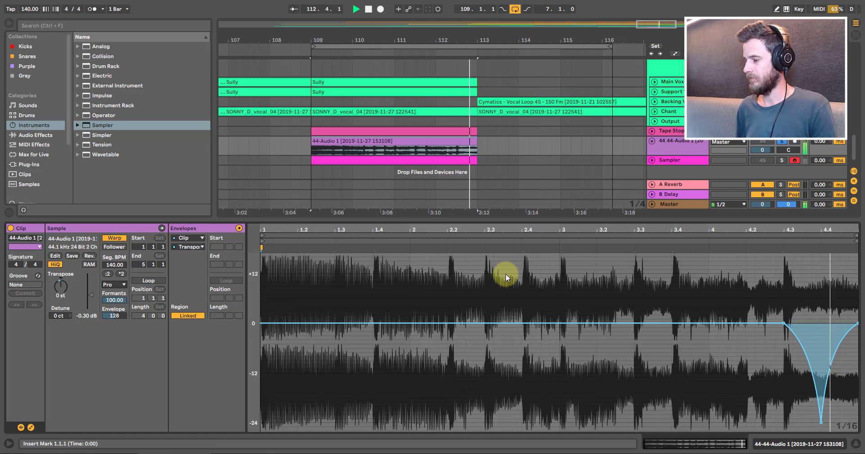
key("space")
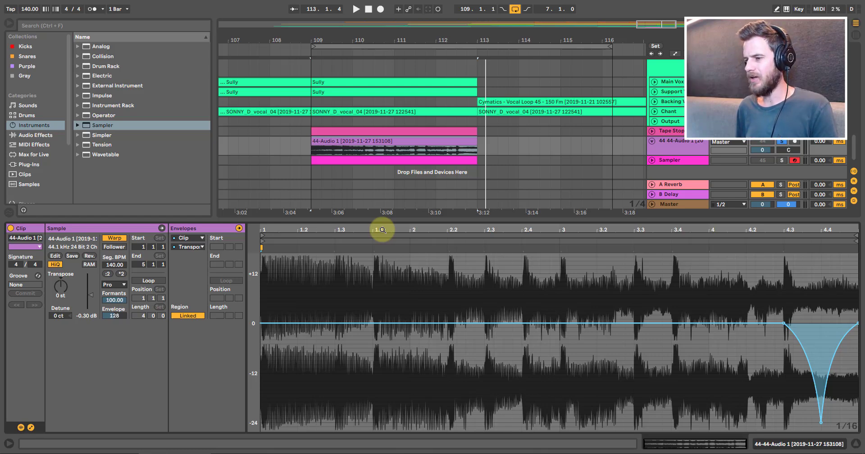
Solo the Sampler track and play bars 109 to 113 to compare its tape stop with the audio version.
left_click(781, 160)
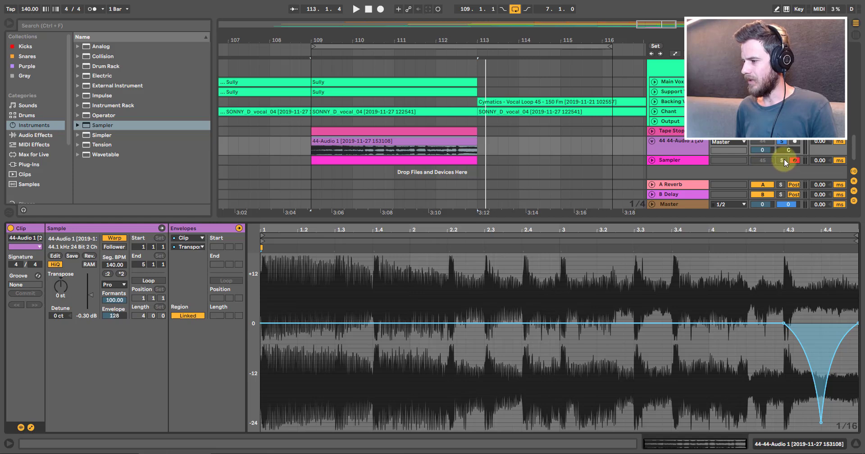
key("space")
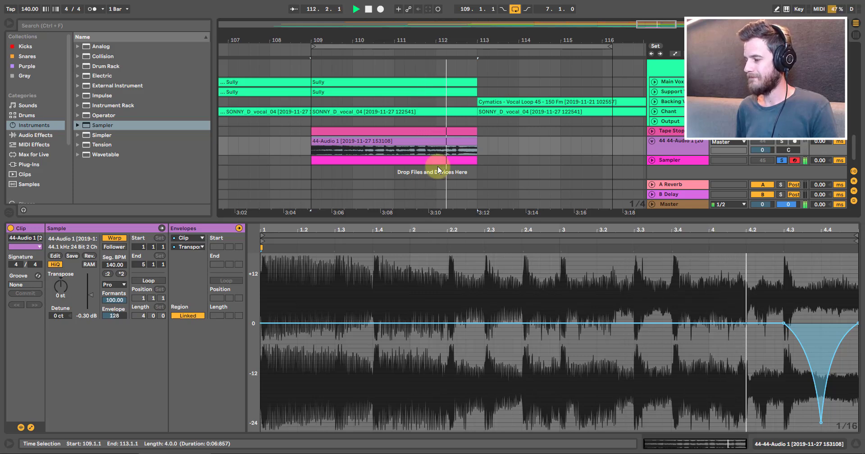
key("space")
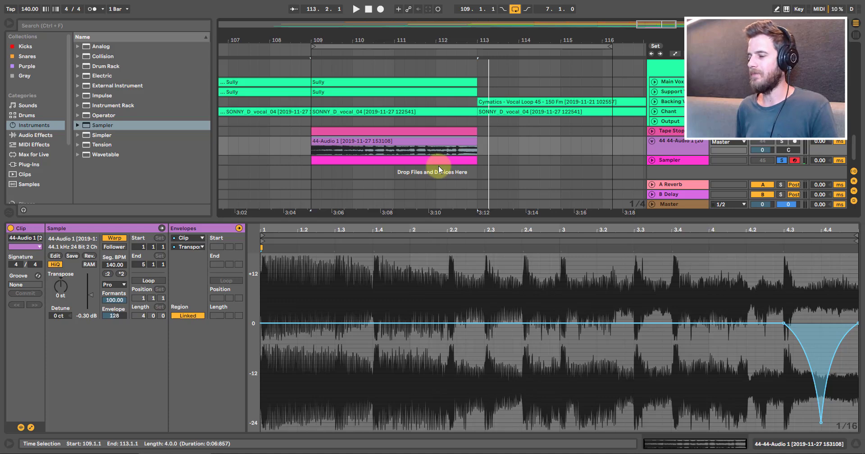
Reduce the resampled audio track's height and extend the loop from bar 109 to 117, a length of 8.0.0, then return to the Sampler clip.
left_click(679, 160)
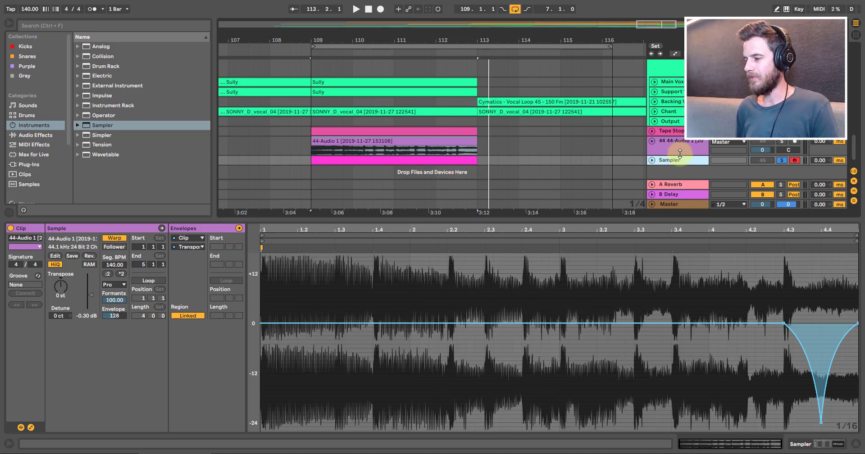
left_click_drag(680, 154, 680, 148)
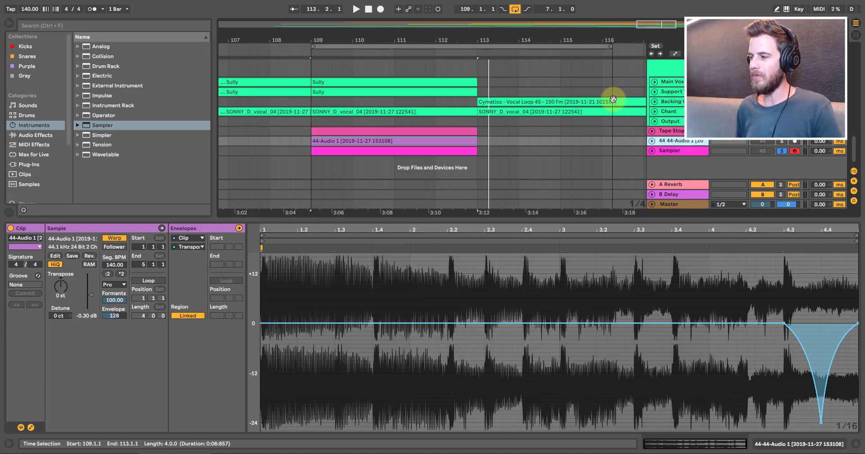
left_click_drag(610, 45, 644, 45)
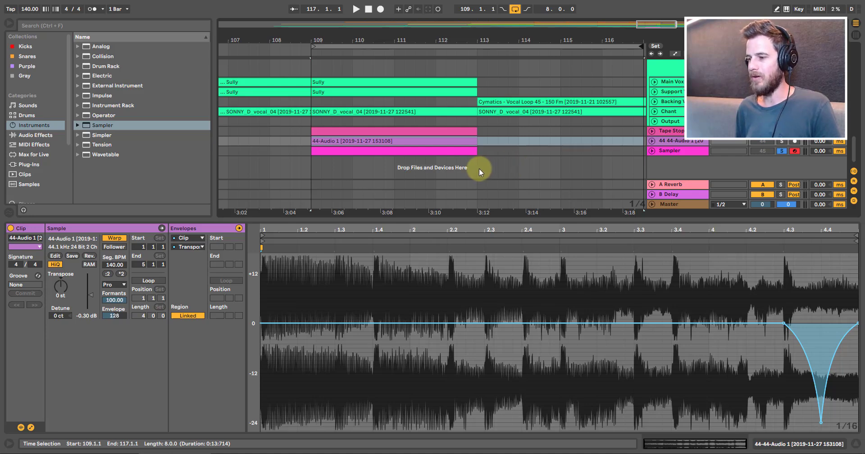
key("Down")
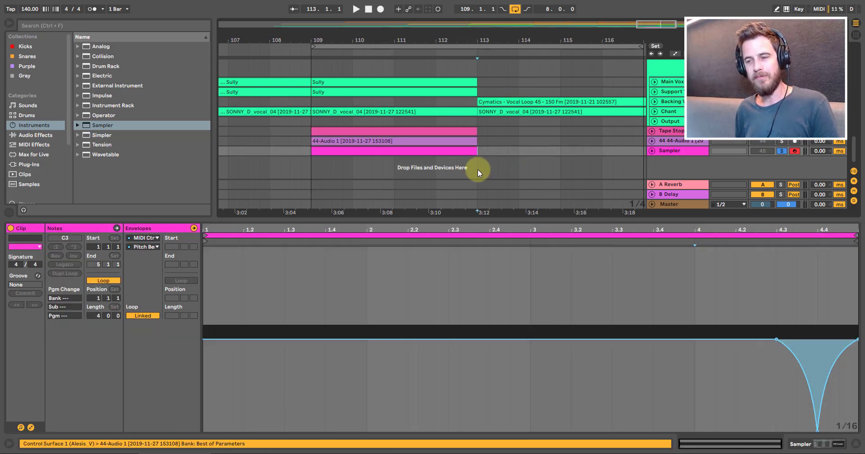